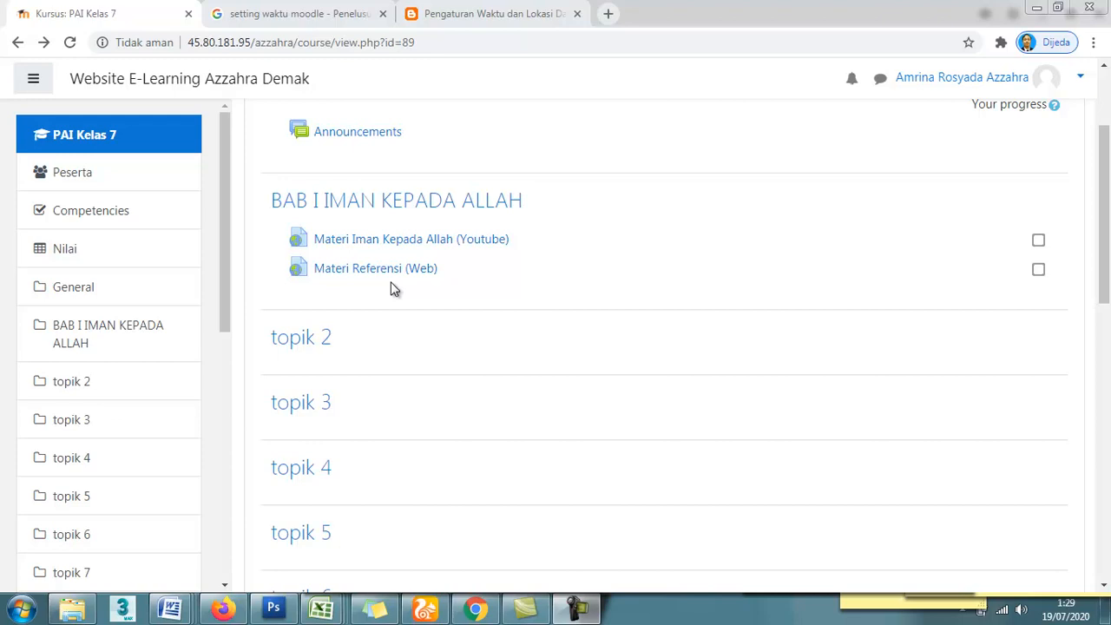
Switch to the browser with the teacher's course page and add an Assignment activity to BAB I IMAN KEPADA ALLAH
click(425, 608)
scroll(753, 282, up, 2)
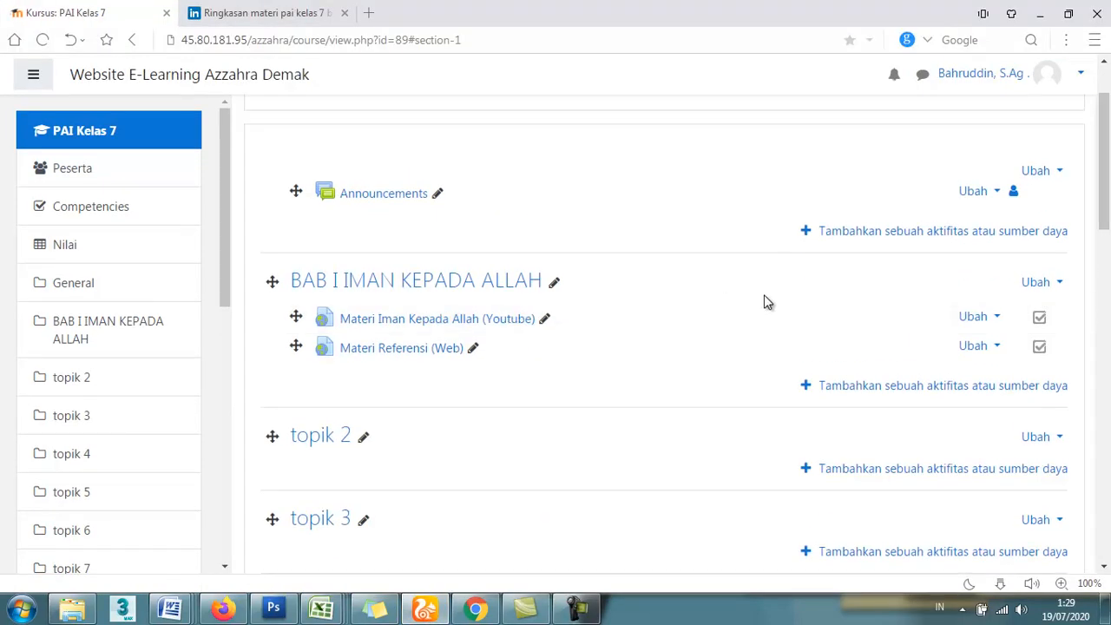
click(851, 393)
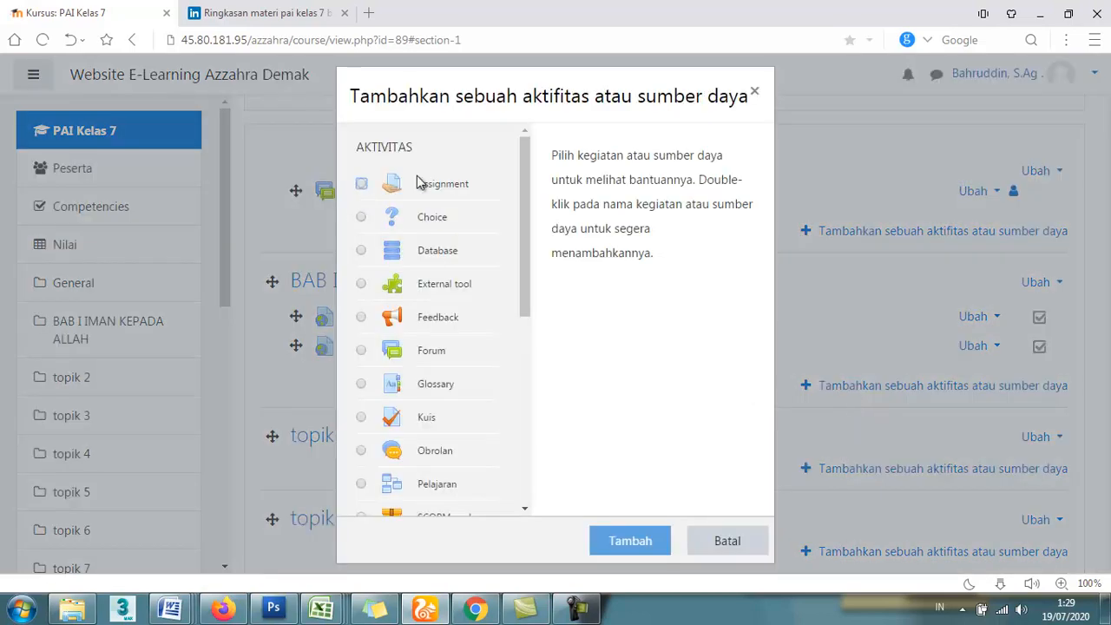
click(361, 184)
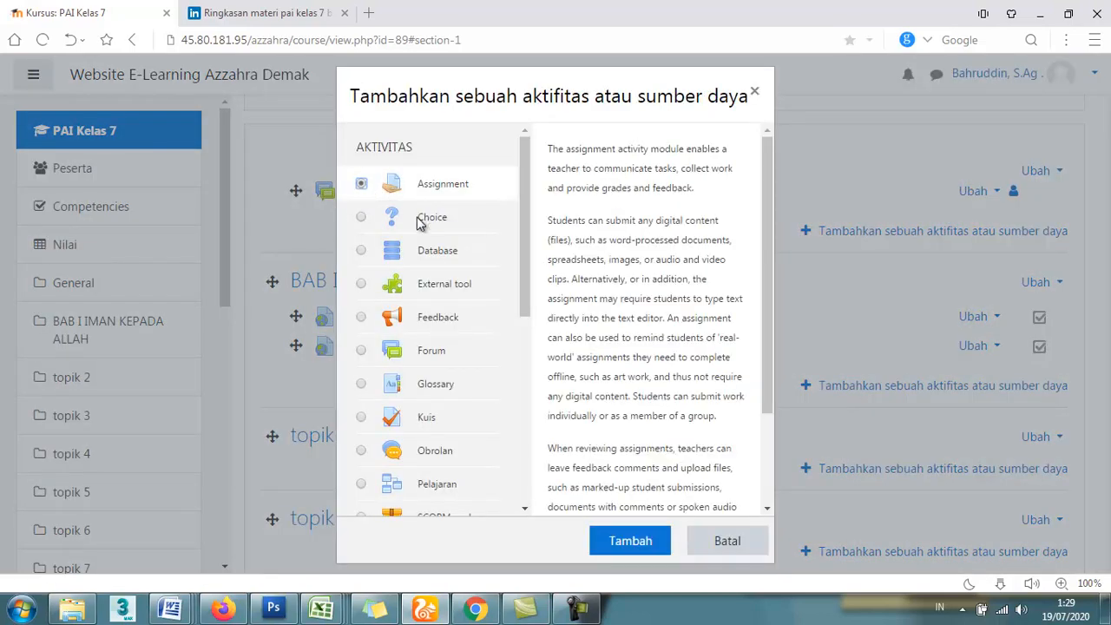
click(632, 544)
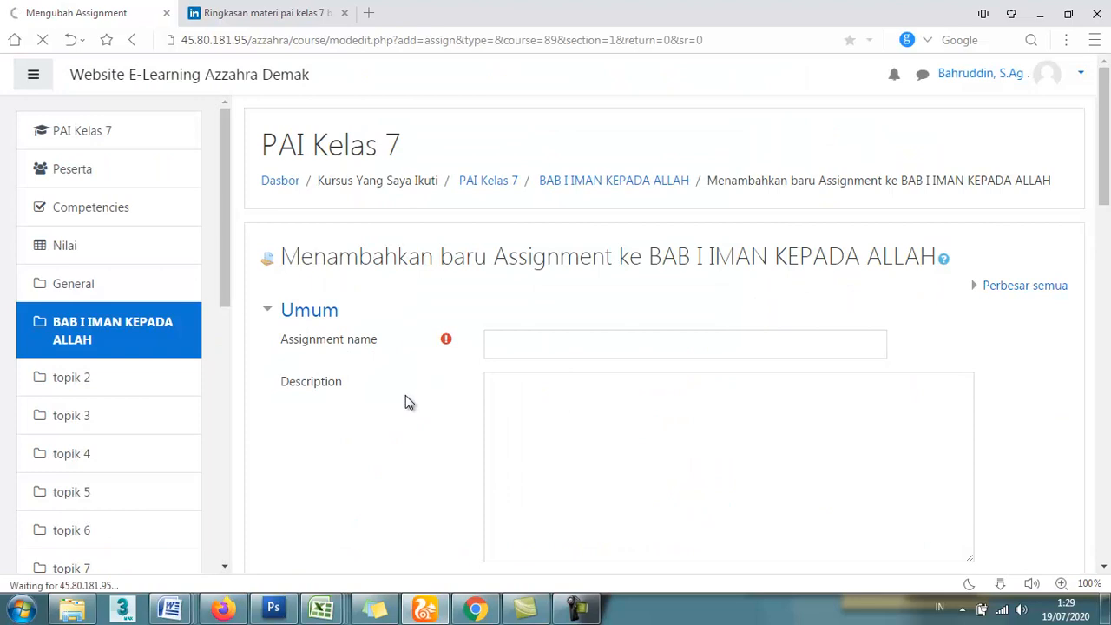
Name the assignment "Tugas 1" and enter the description "Jawablah pertanyaan pada LKS Halaman 10"
scroll(406, 395, down, 2)
scroll(405, 395, up, 1)
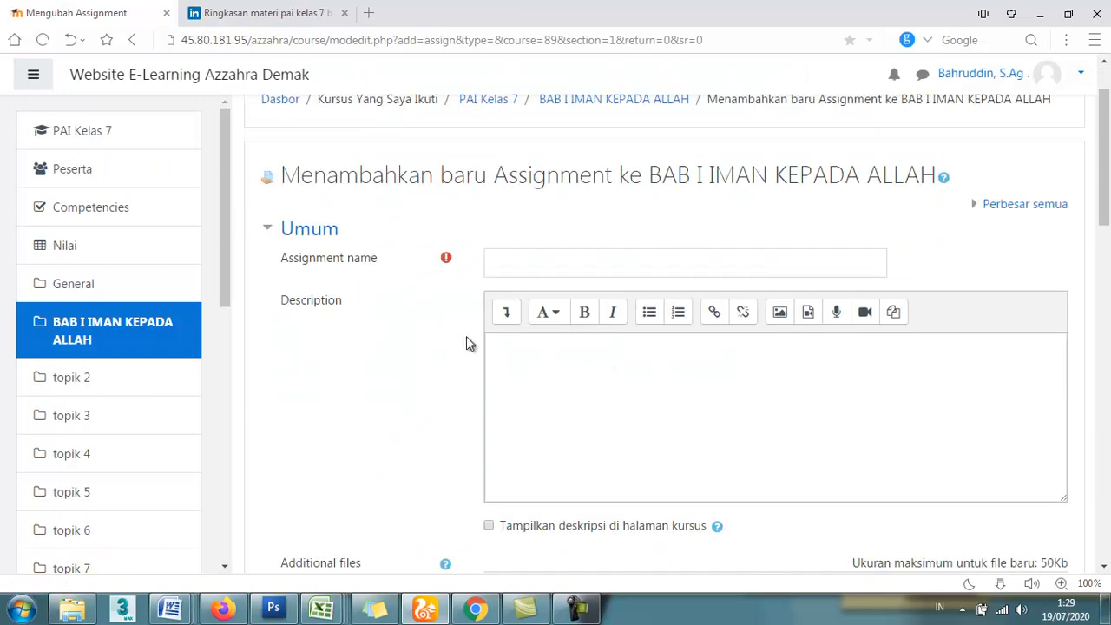
click(512, 263)
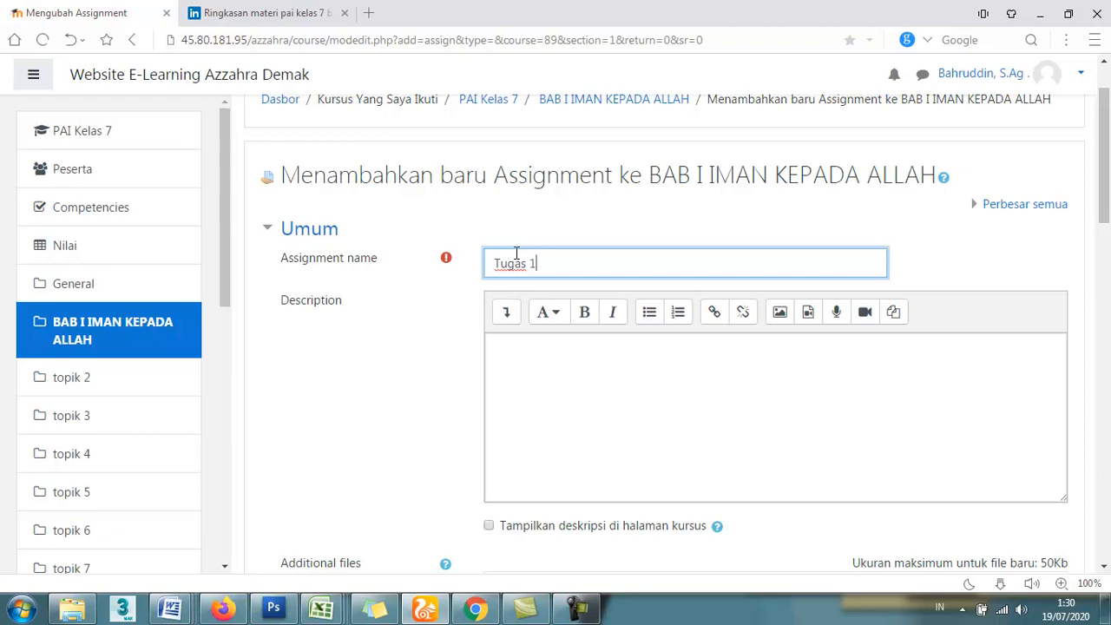
click(598, 362)
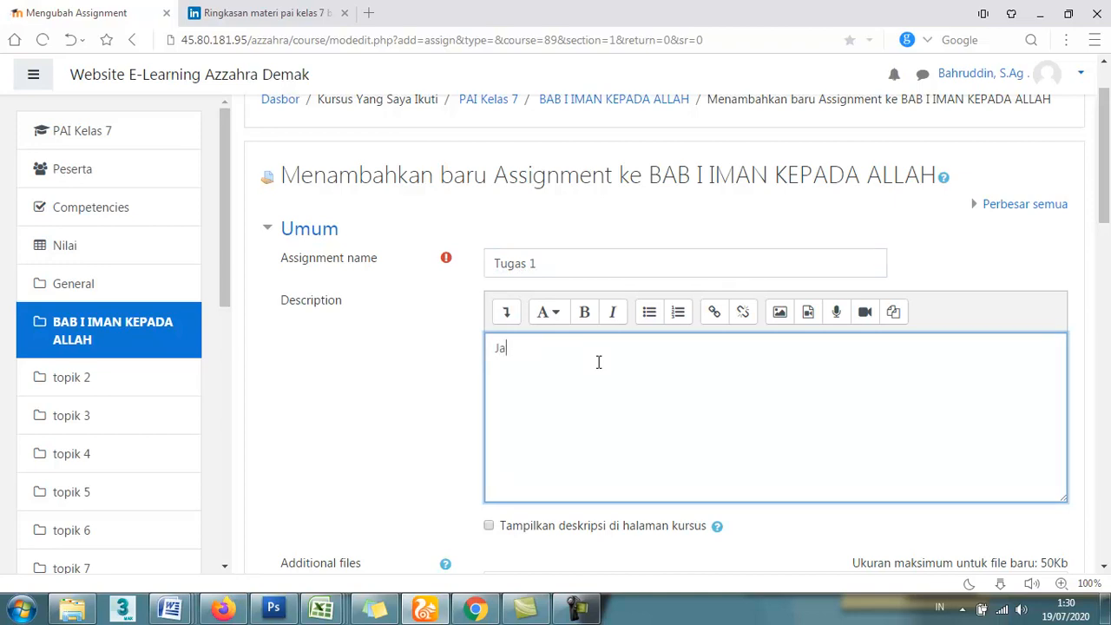
text(Jawablah pertanyaan pada)
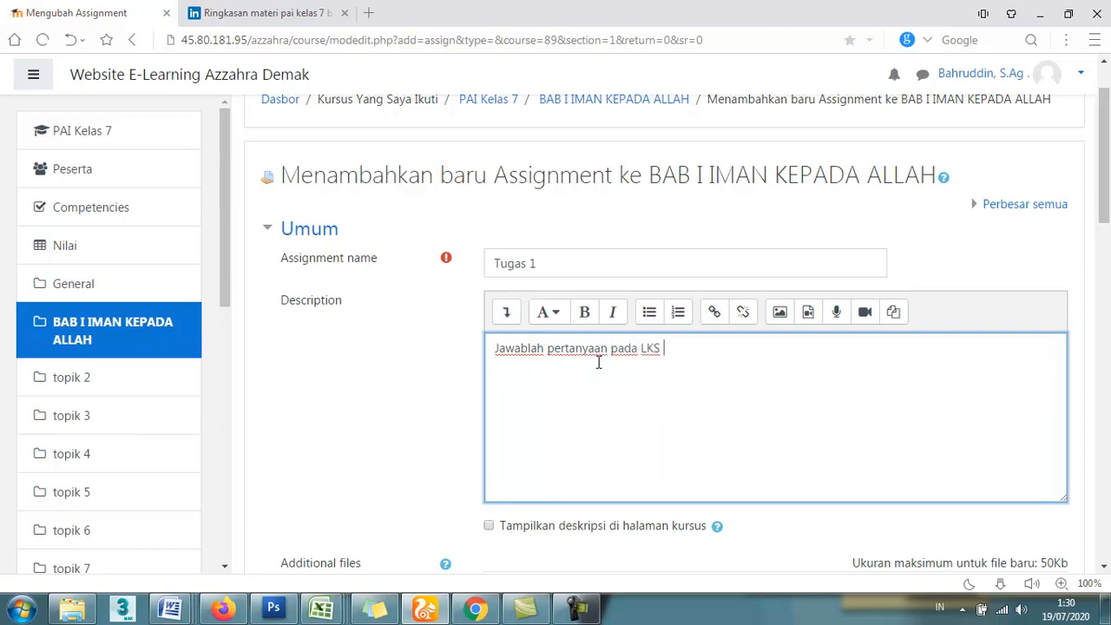
text(LKS Halaman)
click(436, 394)
Upload tugas 1.docx from the Desktop as an additional file of the assignment
scroll(437, 394, down, 2)
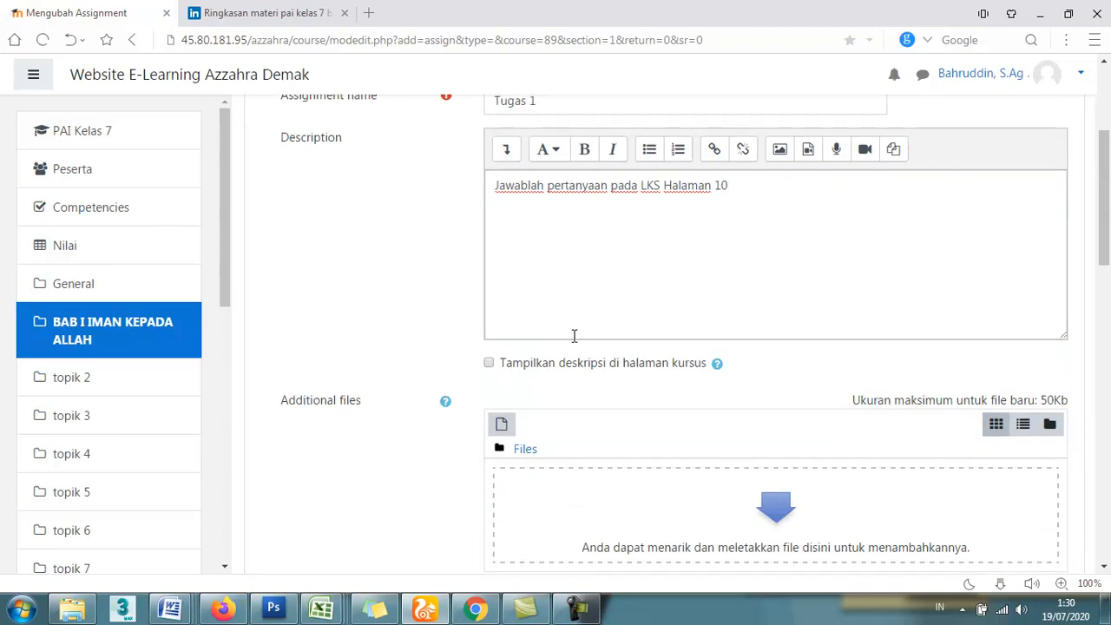
scroll(574, 336, down, 2)
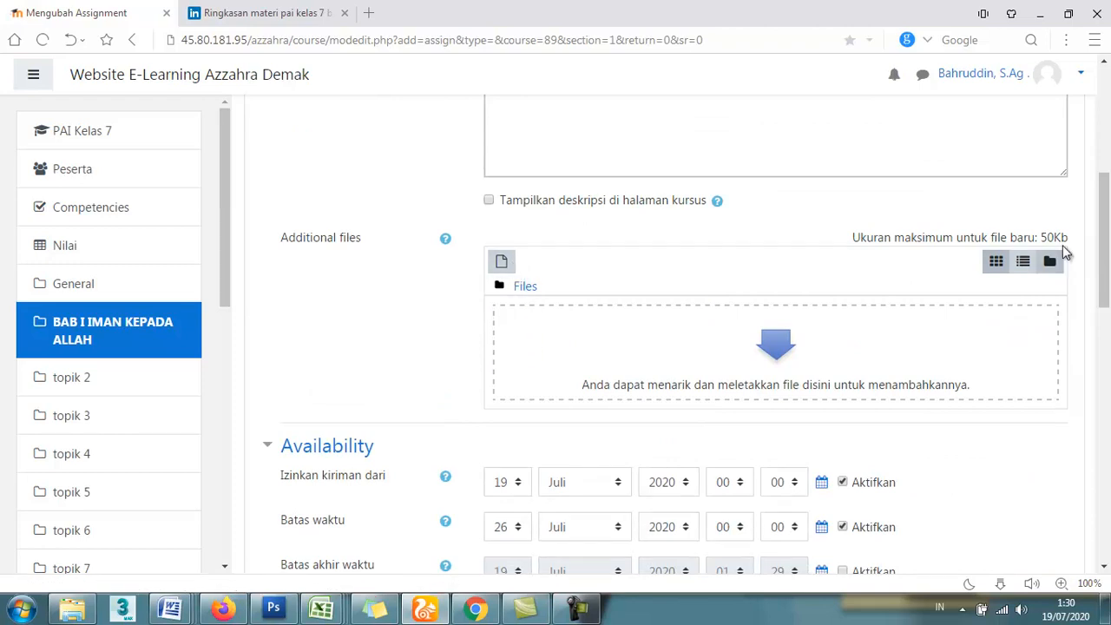
scroll(922, 243, up, 1)
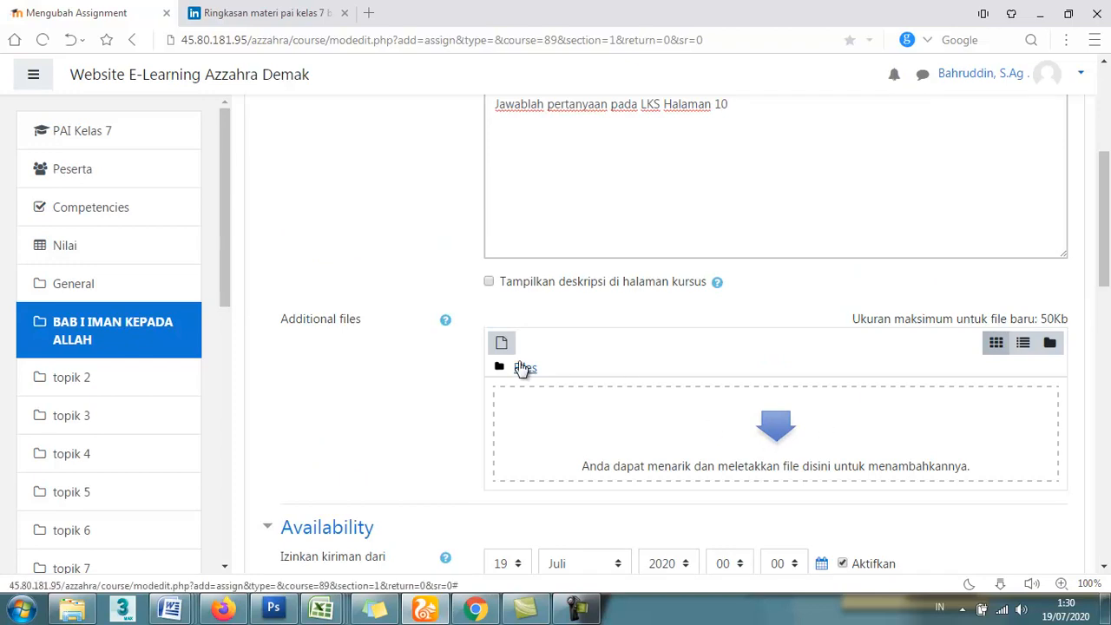
click(777, 431)
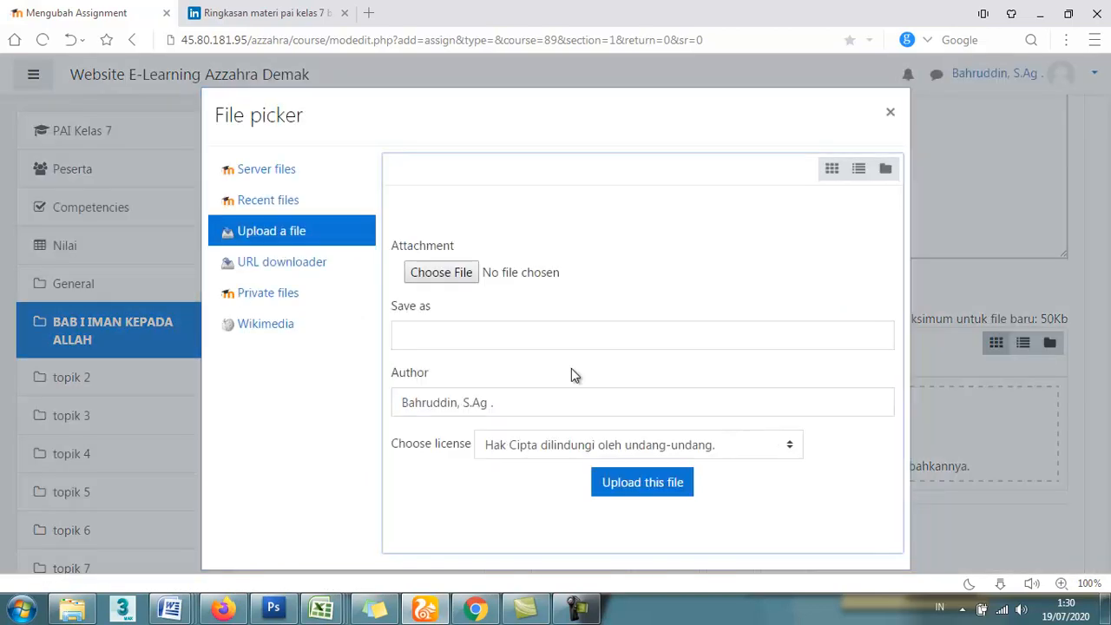
click(426, 272)
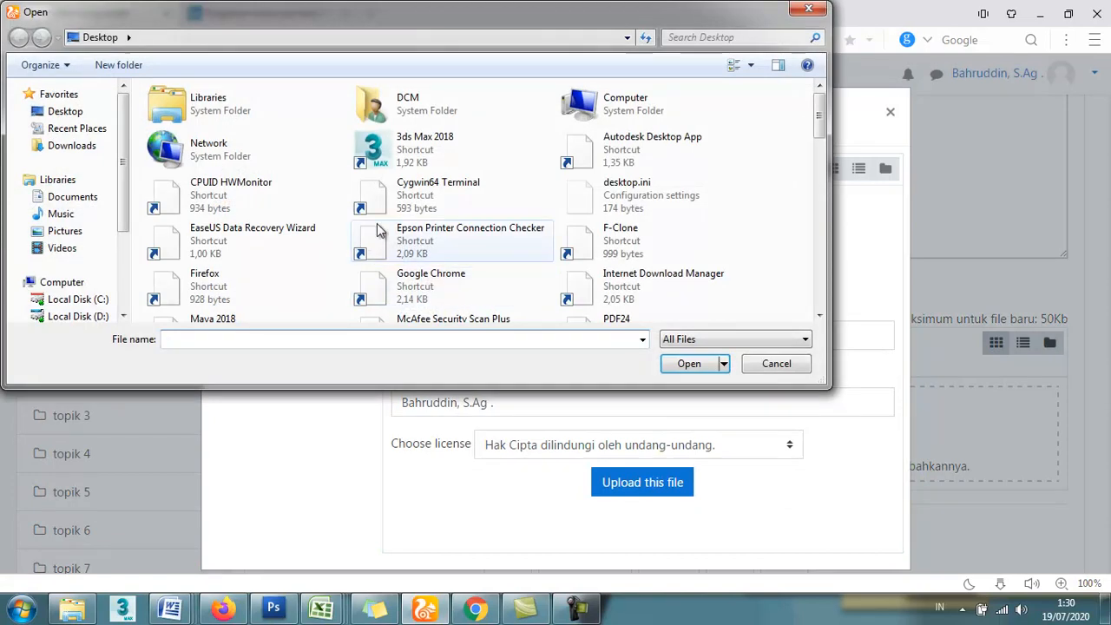
scroll(395, 252, down, 10)
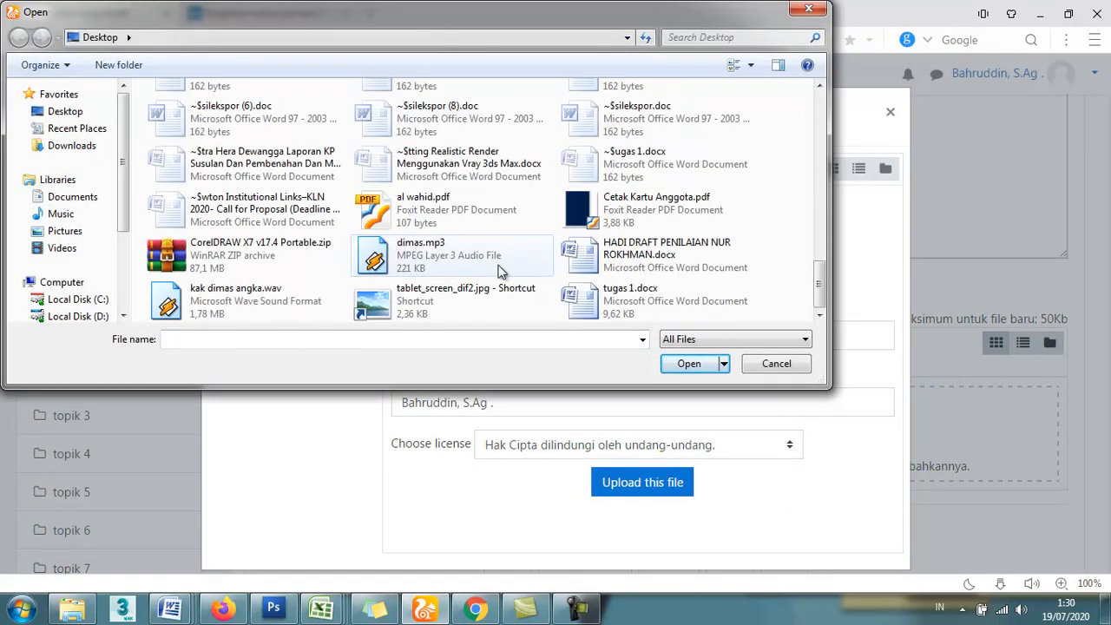
double_click(617, 305)
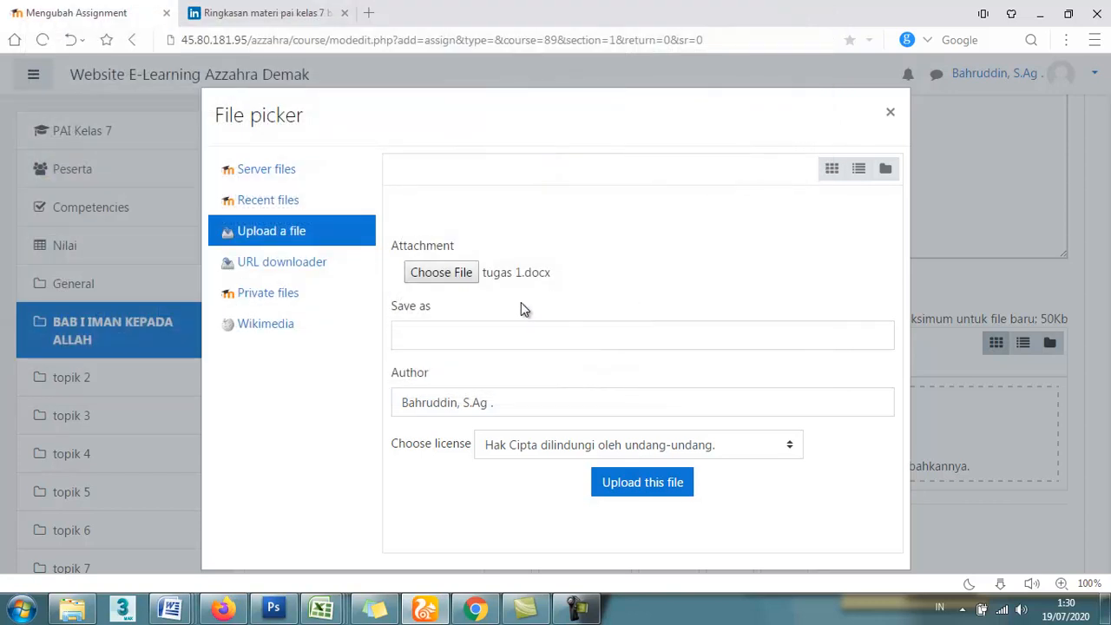
click(619, 486)
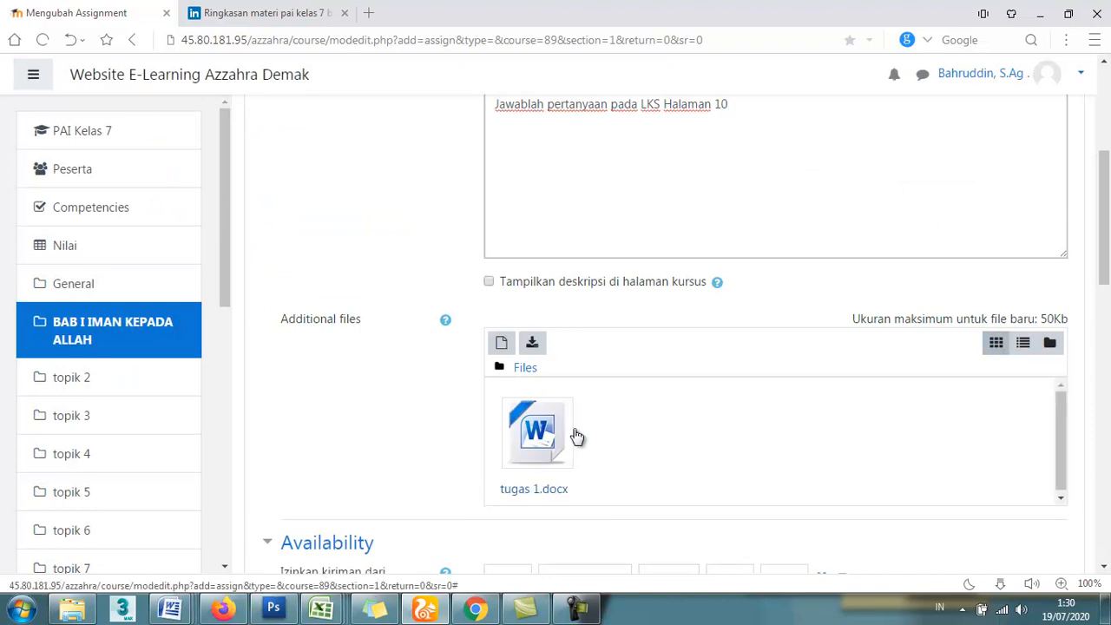
Extend the assignment name to "Tugas 1 Menjawab Soal"
scroll(574, 403, down, 3)
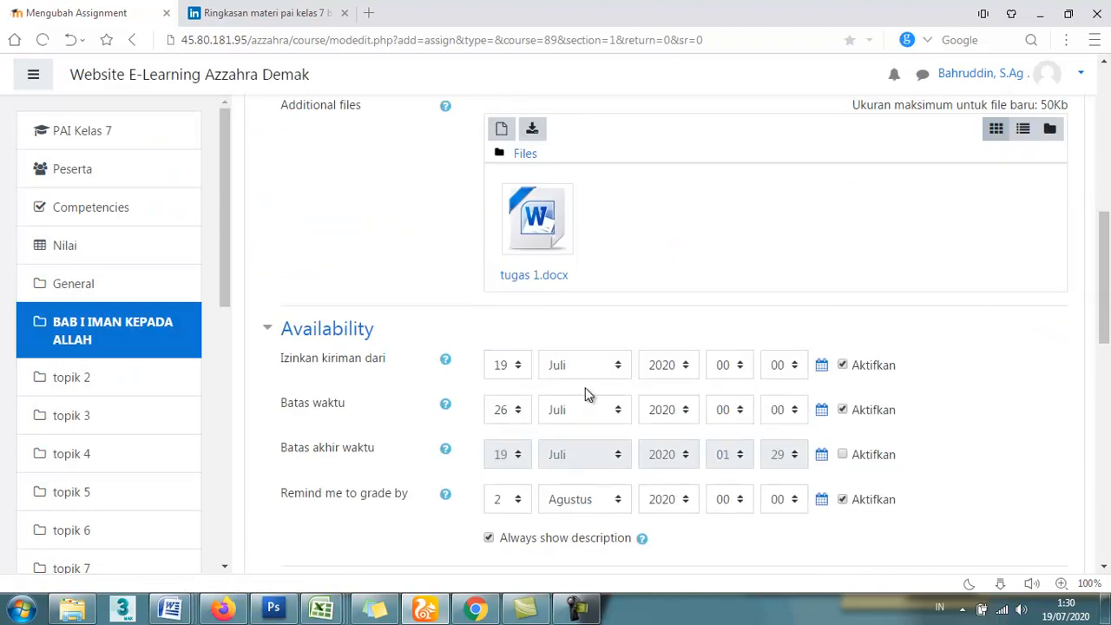
scroll(585, 393, down, 2)
scroll(587, 391, down, 2)
scroll(586, 392, up, 12)
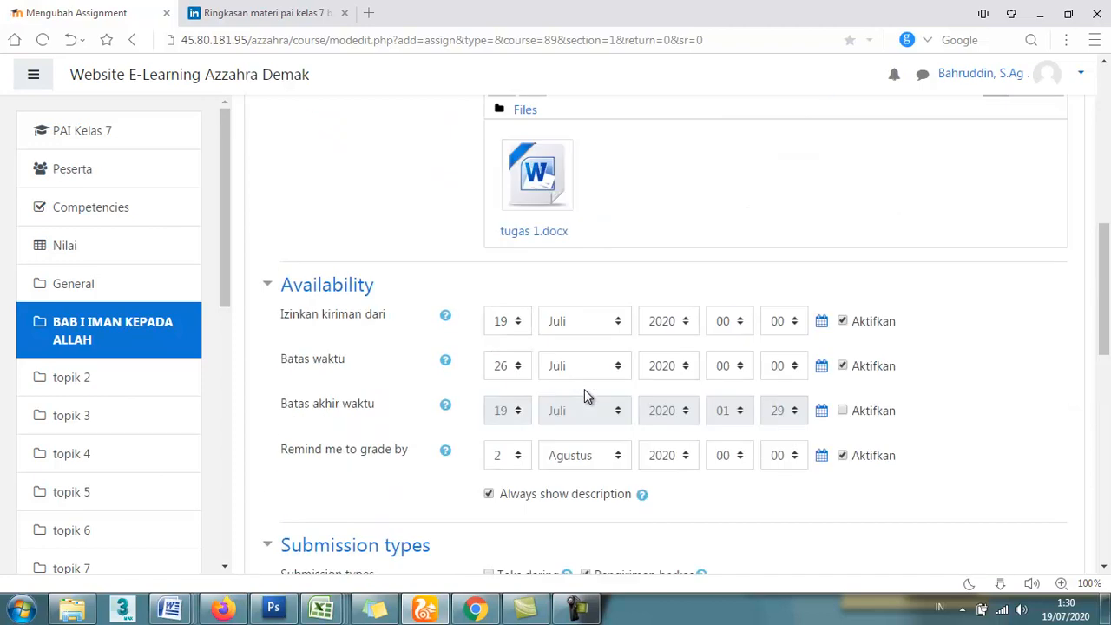
drag(748, 432, 493, 444)
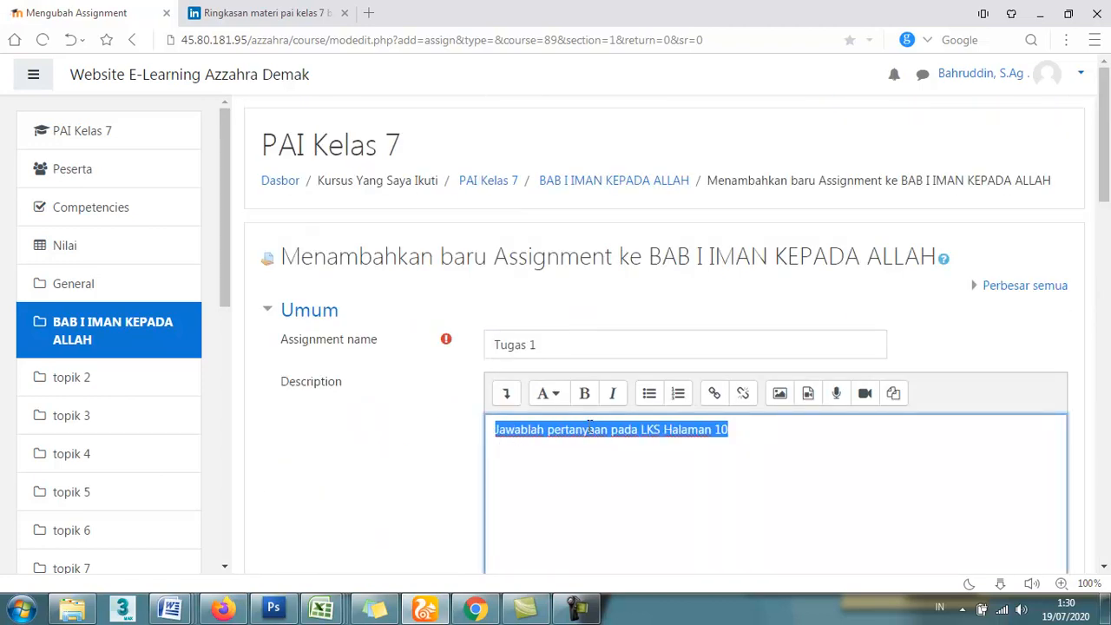
click(584, 345)
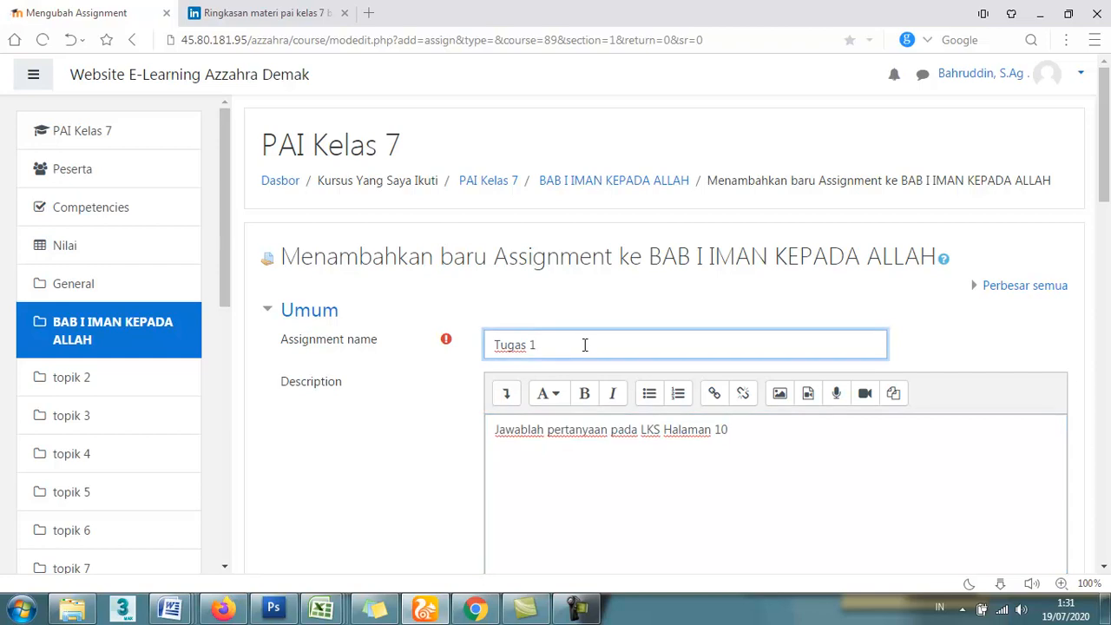
key(BackSpace)
key(BackSpace)
key(BackSpace)
text(Menjaa)
key(BackSpace)
key(BackSpace)
text(b S)
Set the submission types so that both online text (Teks daring) and file submissions (Pengiriman berkas) are allowed
scroll(585, 345, down, 4)
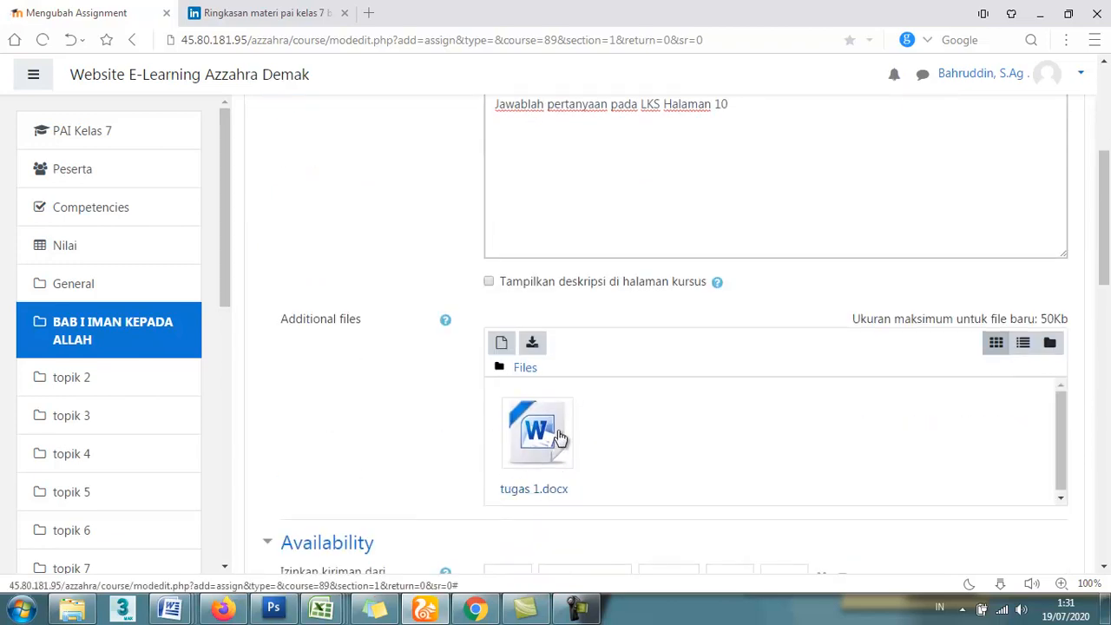
scroll(607, 282, up, 2)
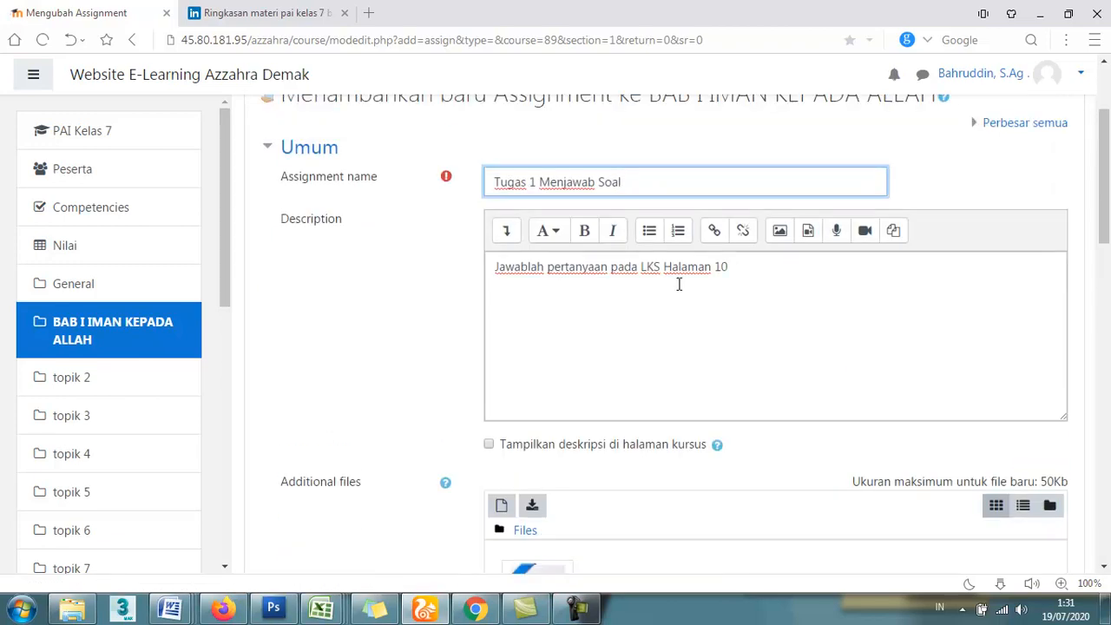
click(747, 272)
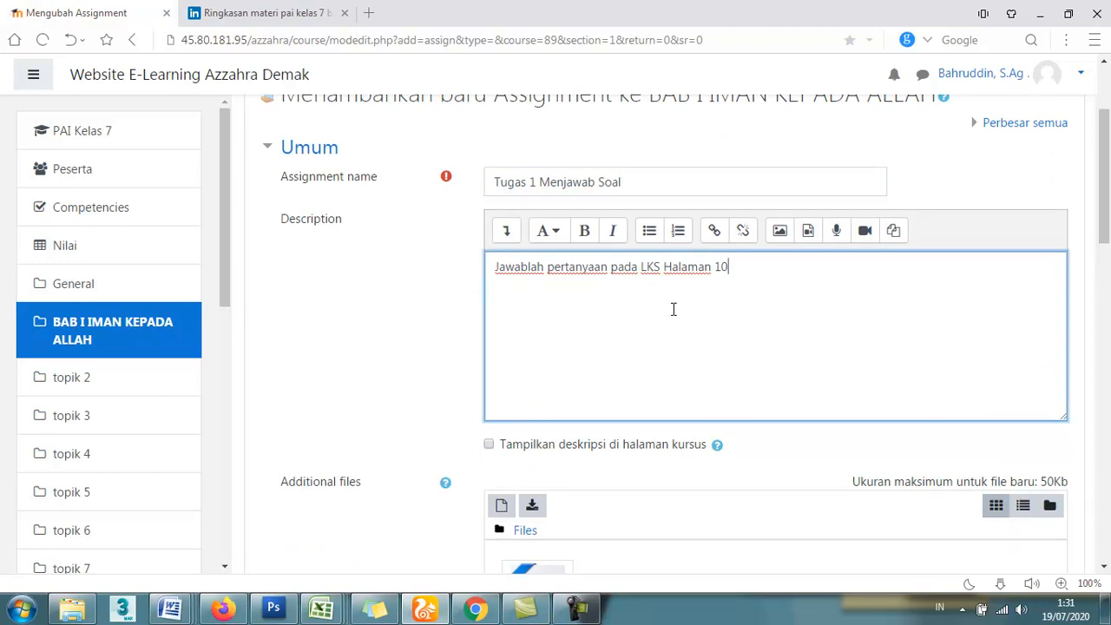
scroll(672, 311, down, 2)
scroll(670, 319, down, 3)
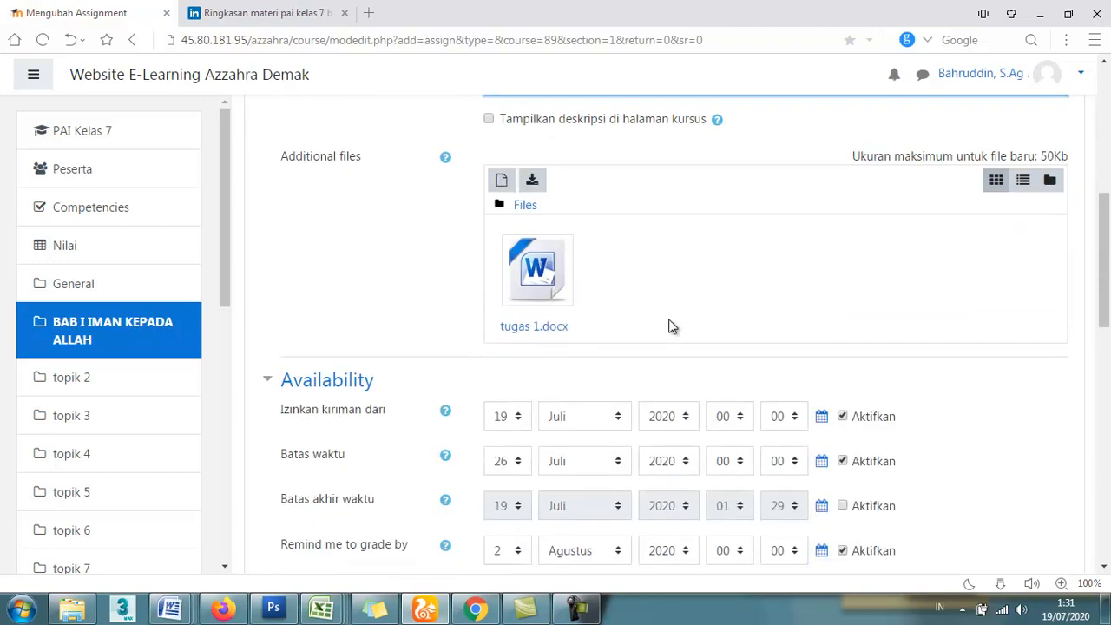
scroll(669, 326, down, 4)
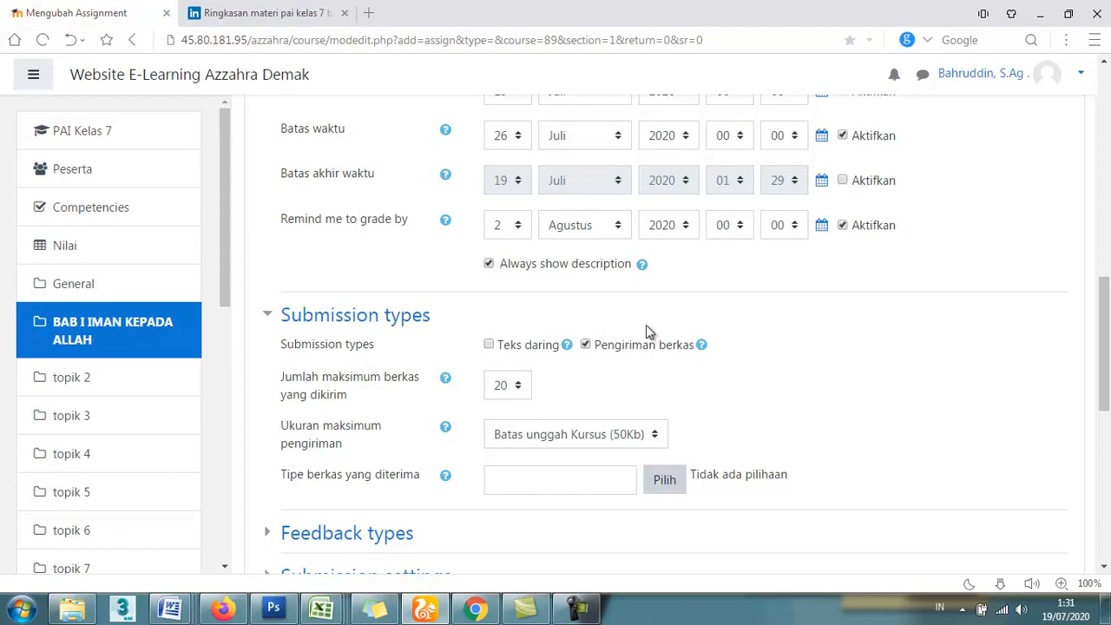
click(585, 345)
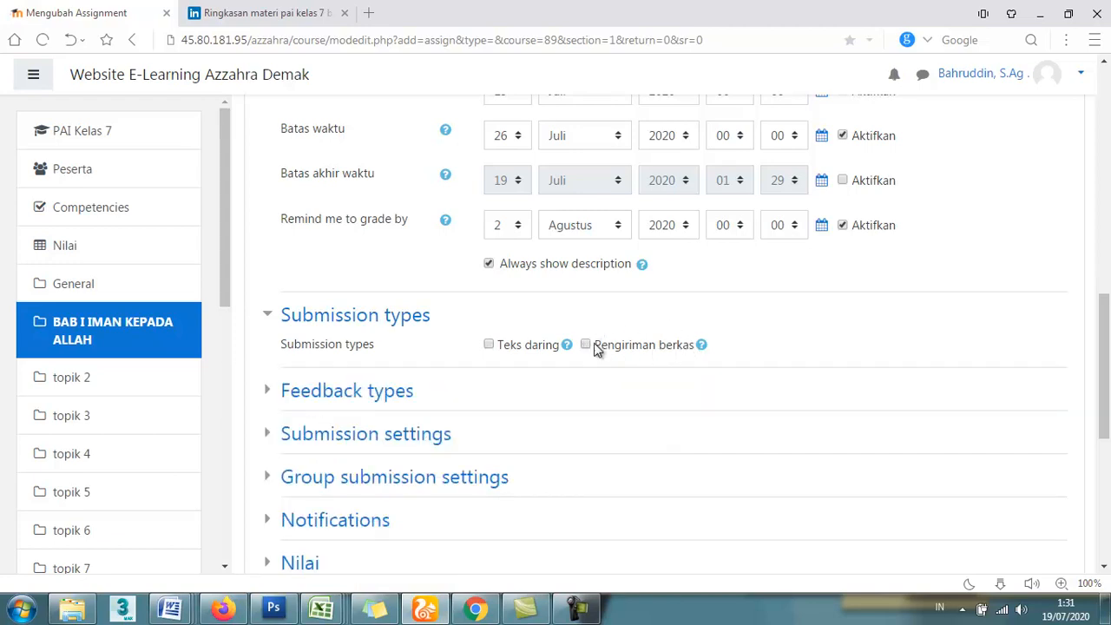
click(490, 345)
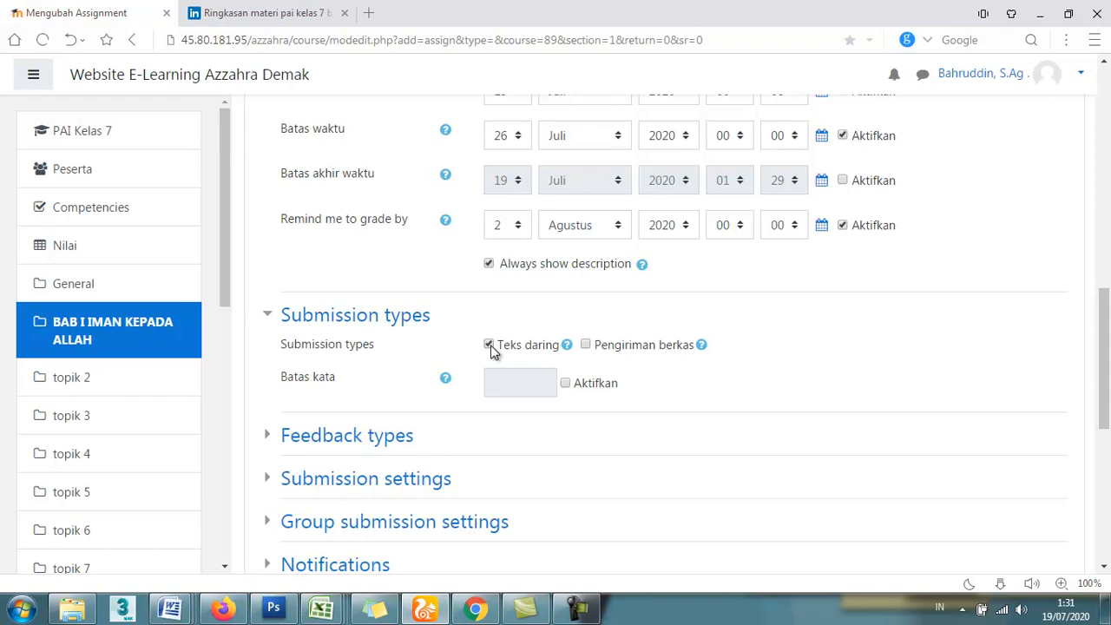
click(488, 345)
click(488, 345)
click(586, 345)
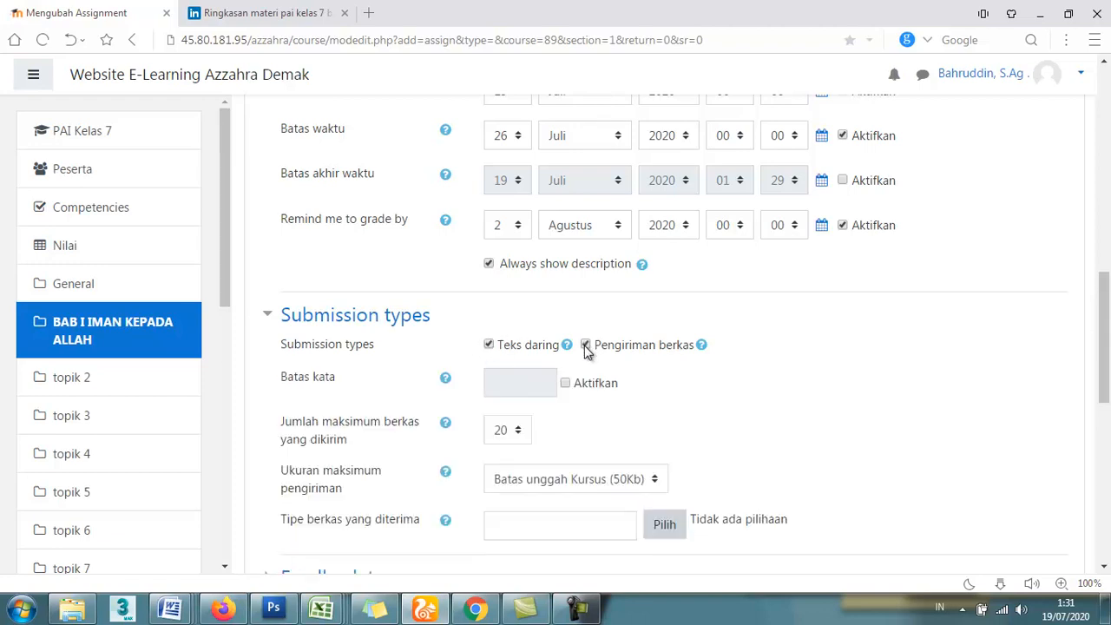
click(488, 345)
click(488, 345)
Look over the remaining assignment settings sections, from the submission options to access restrictions and completion, and the availability dates
scroll(494, 328, down, 1)
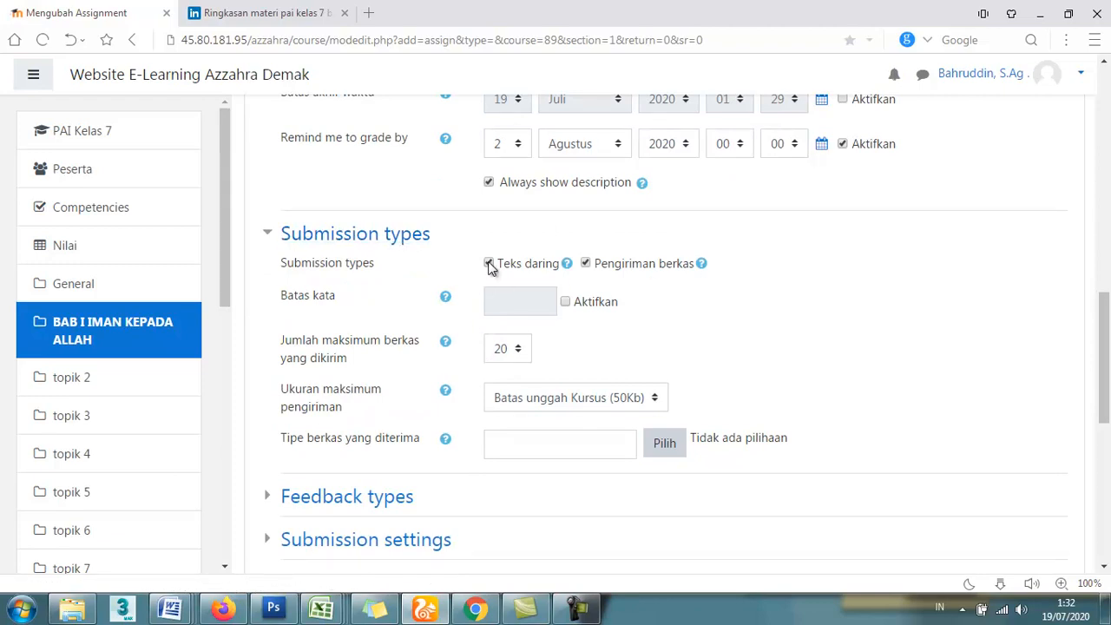
scroll(464, 338, down, 5)
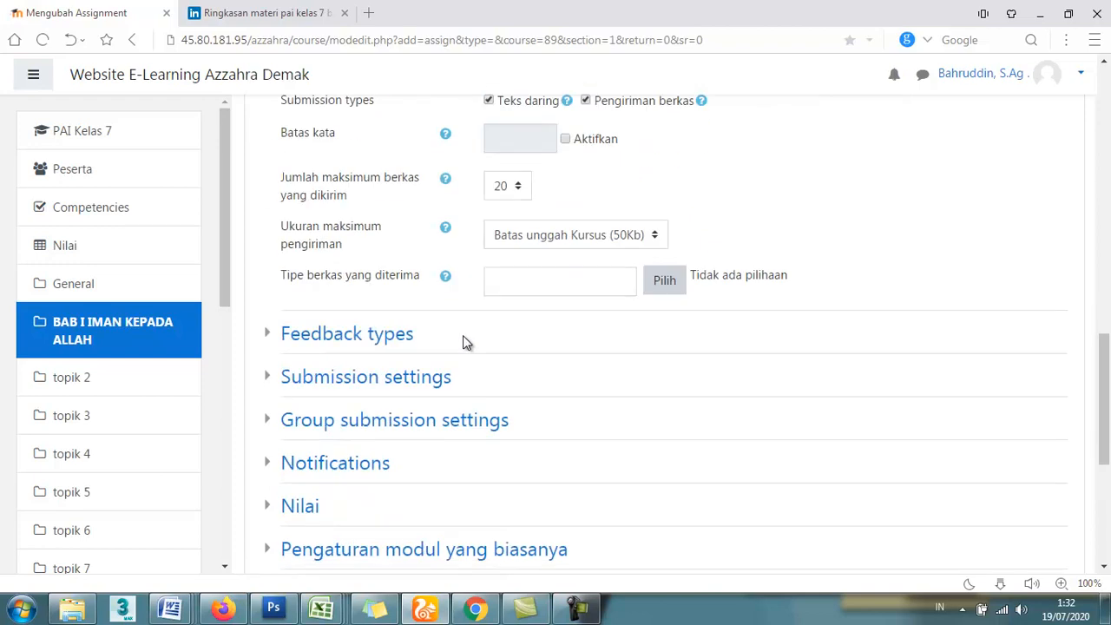
scroll(461, 365, down, 1)
scroll(391, 368, up, 1)
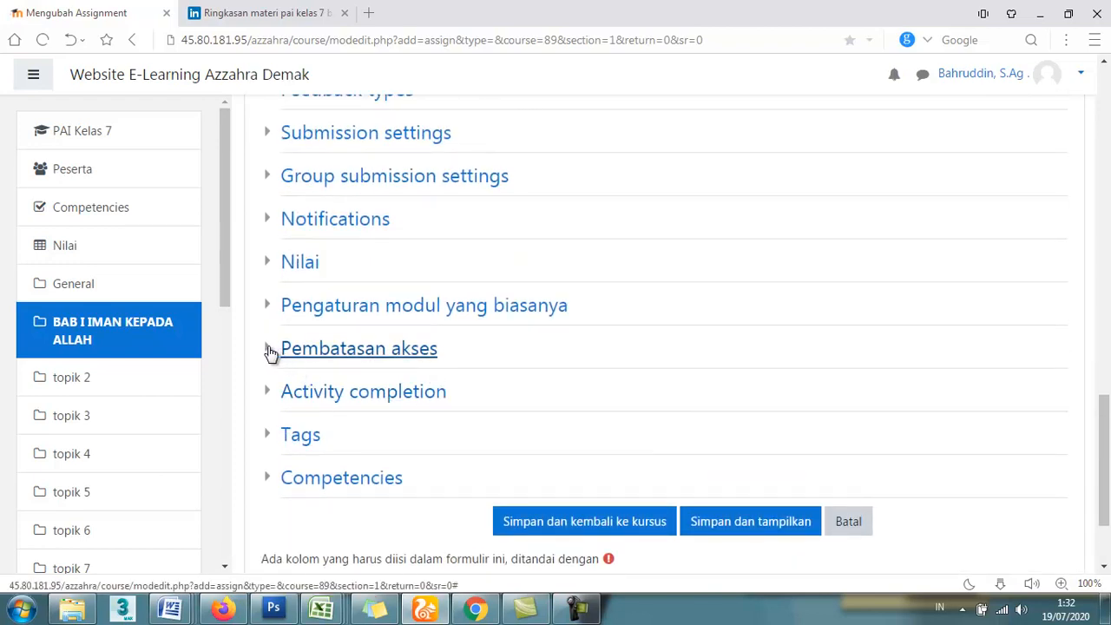
scroll(375, 328, up, 2)
scroll(401, 434, down, 1)
scroll(401, 433, down, 1)
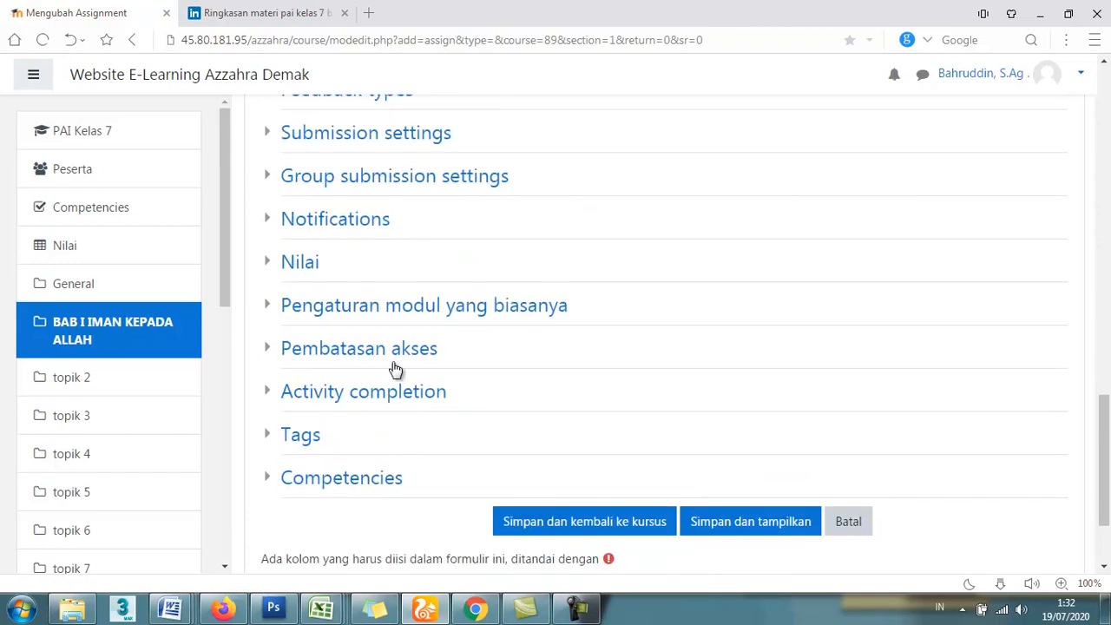
scroll(516, 379, up, 3)
scroll(523, 375, up, 3)
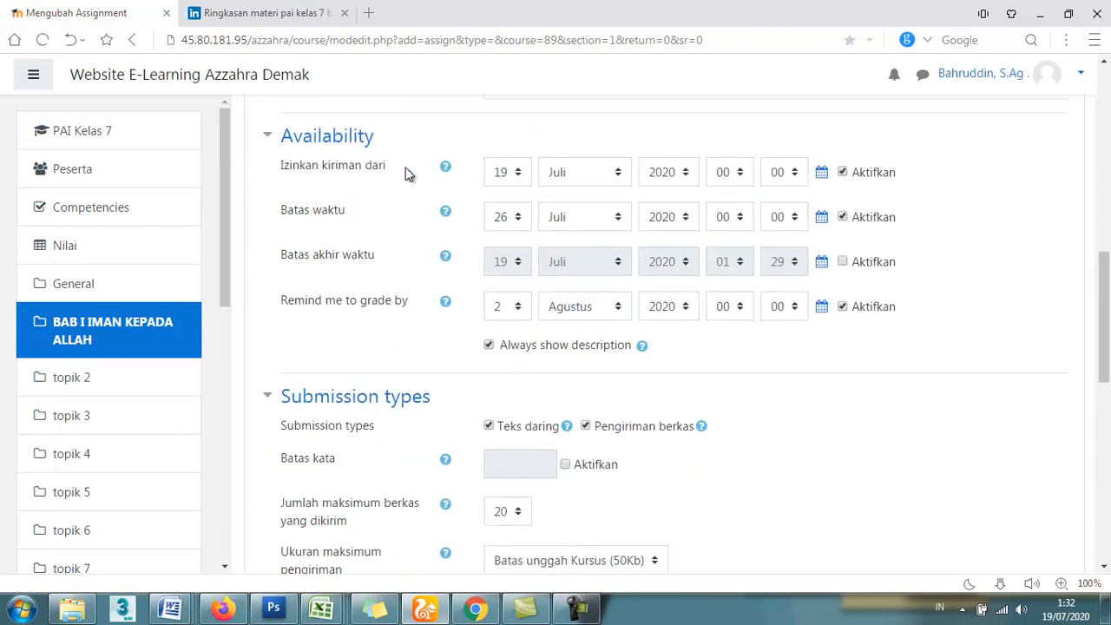
scroll(386, 200, up, 1)
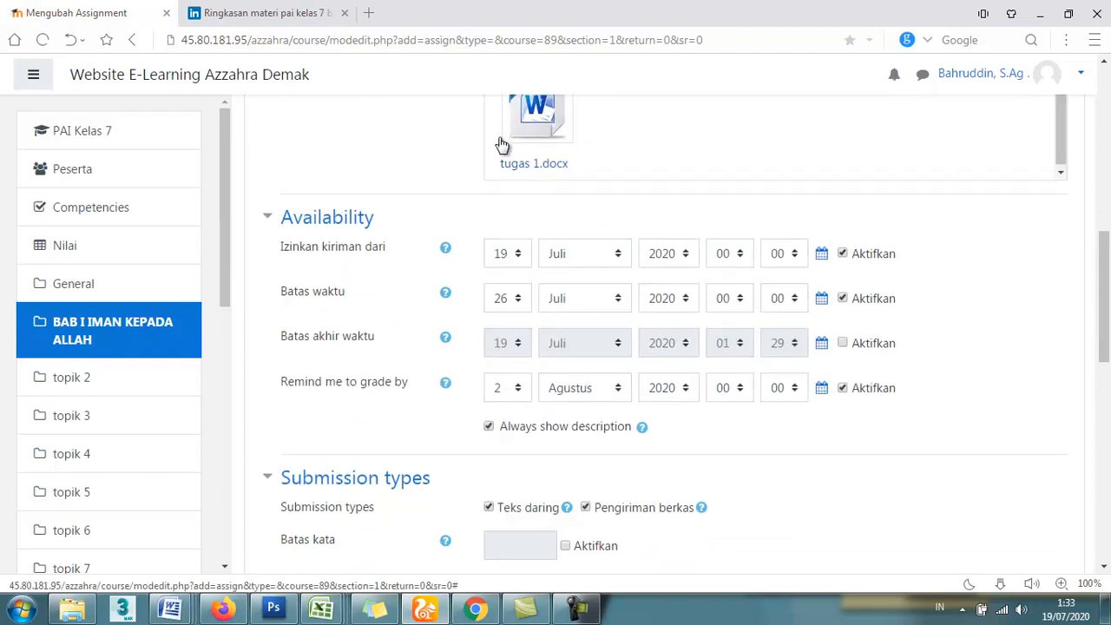
click(577, 610)
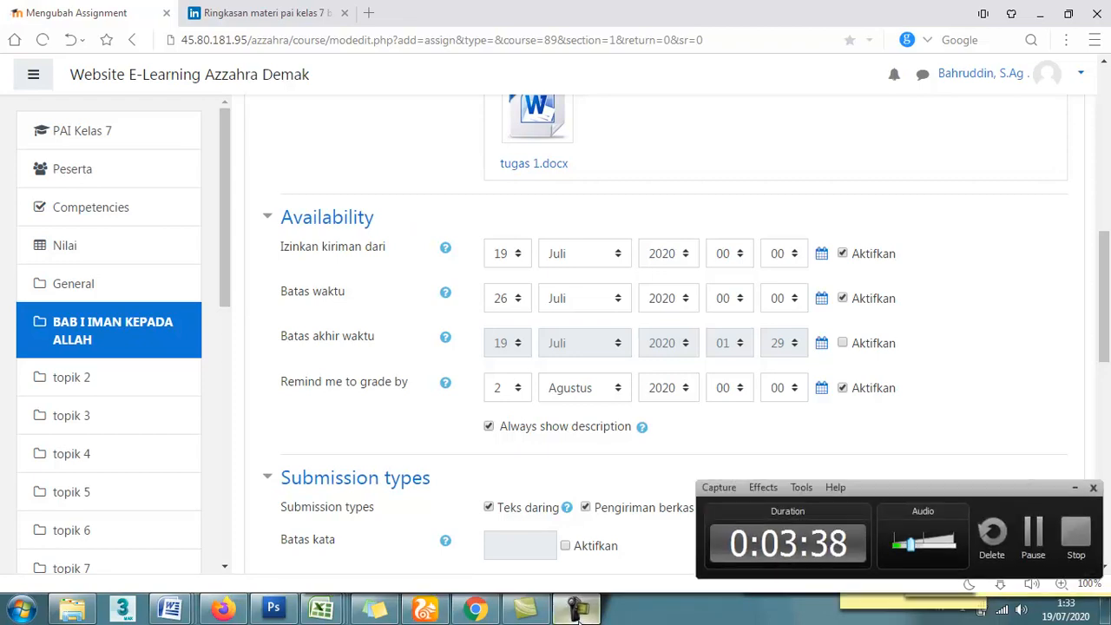
Set the day of the assignment's due date (Batas waktu) to 21 Juli 2020
click(577, 610)
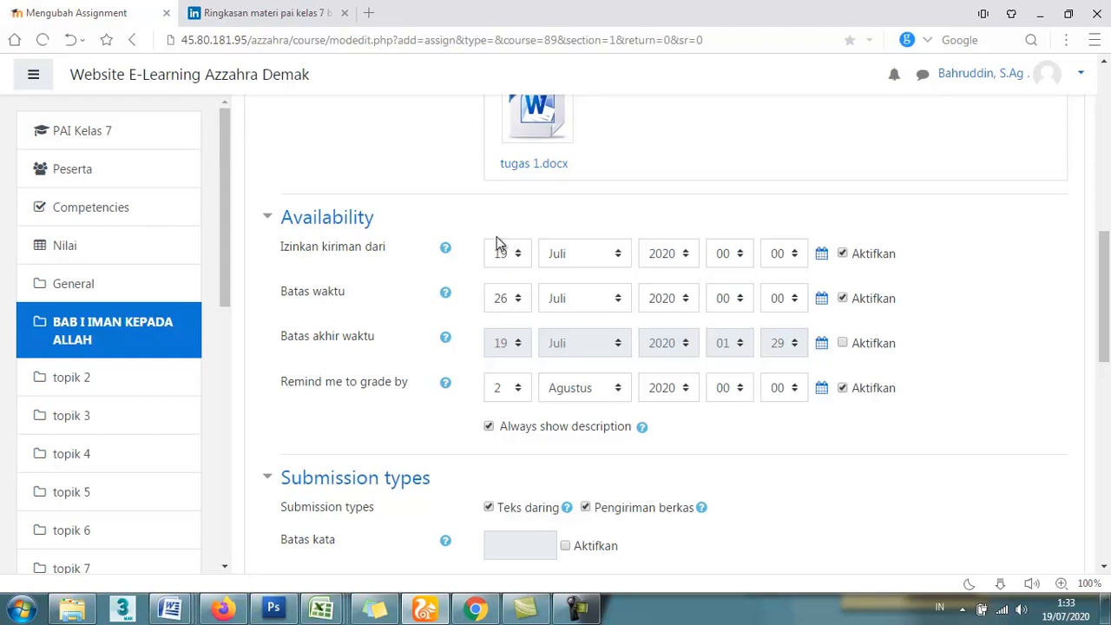
click(519, 301)
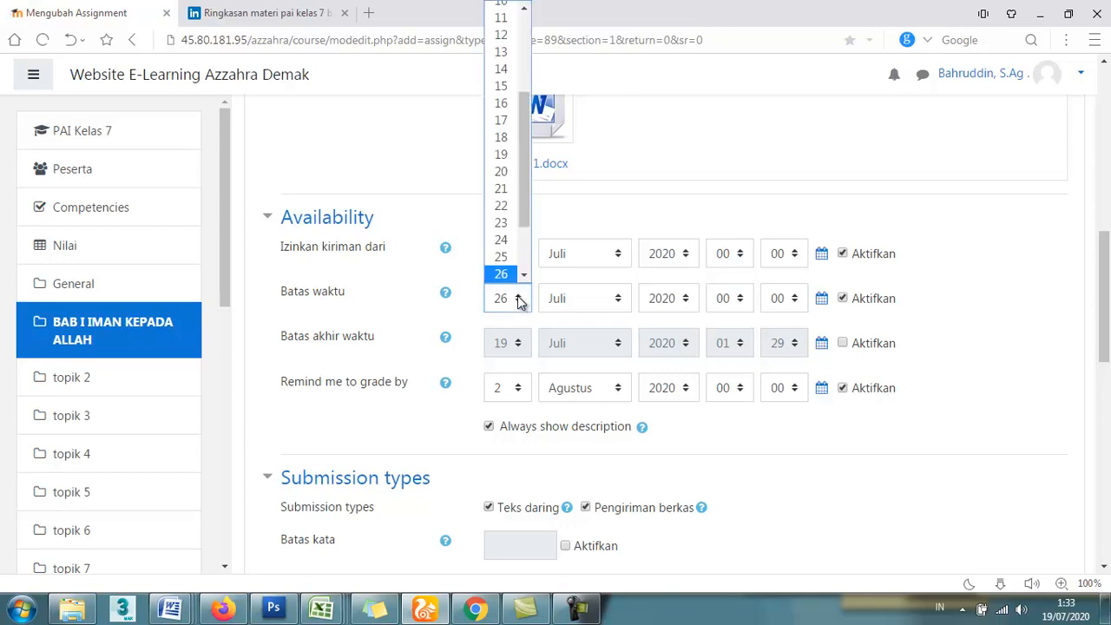
click(512, 172)
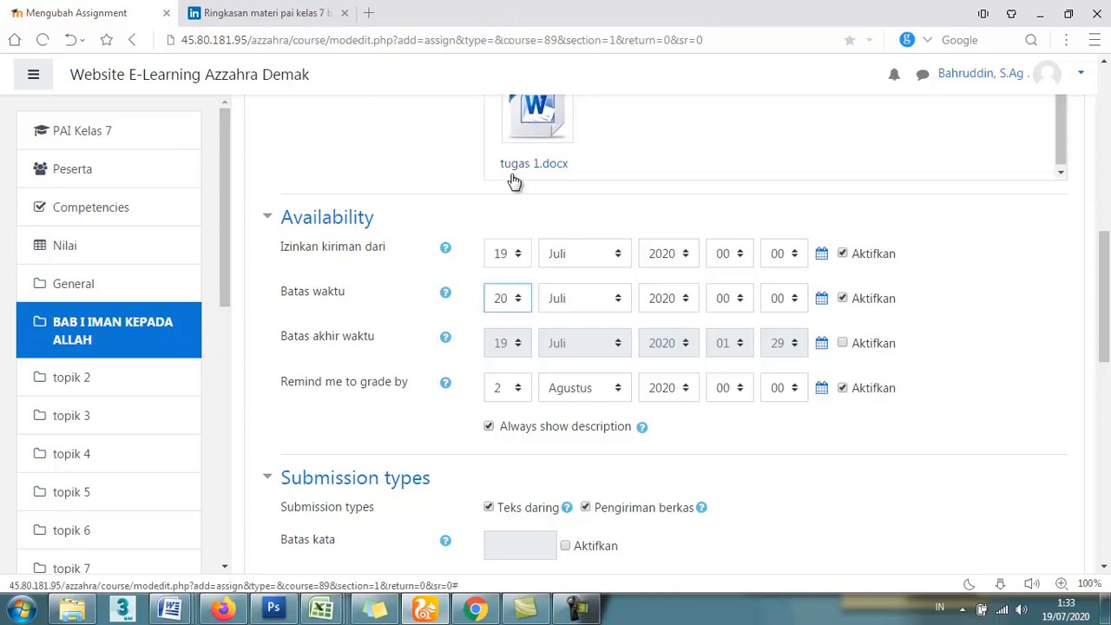
click(518, 302)
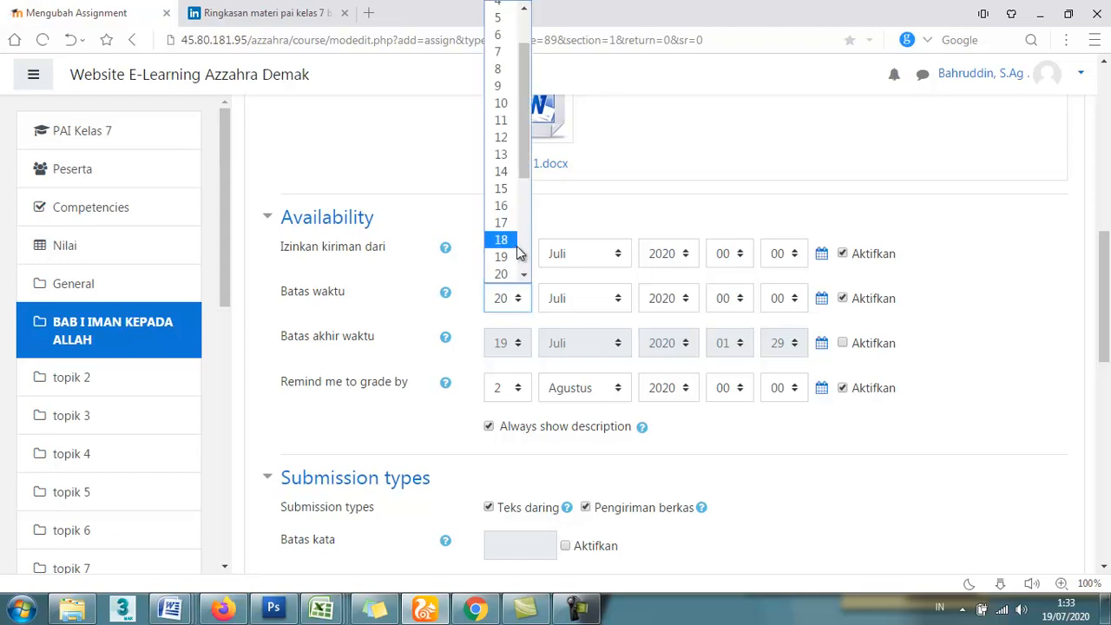
scroll(501, 226, down, 3)
click(502, 128)
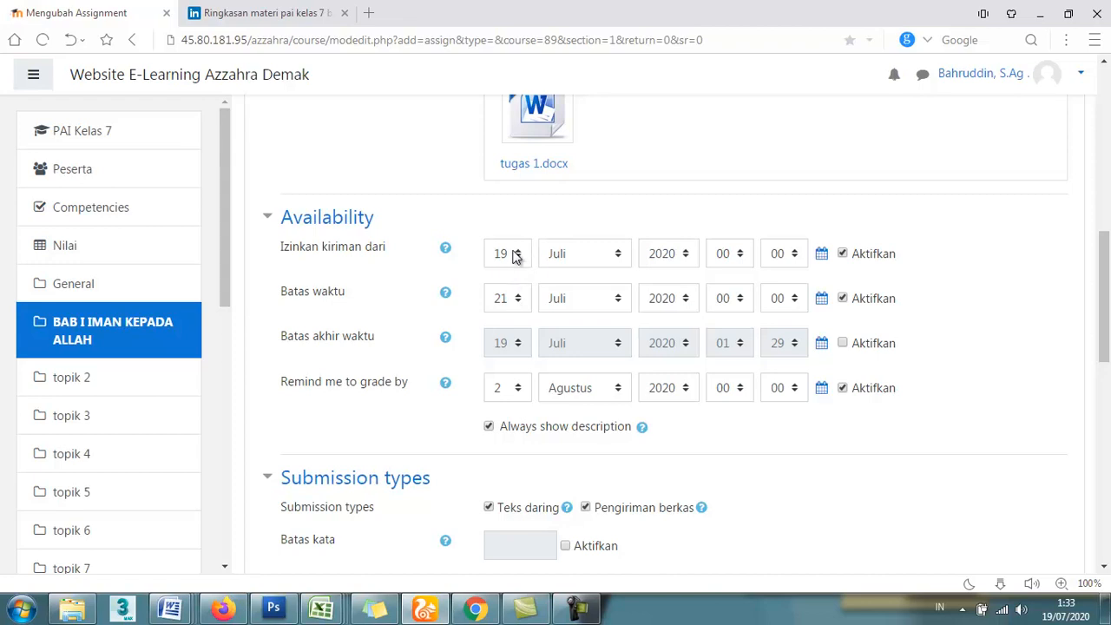
Set the time of the assignment's due date (Batas waktu) to 23:59
click(577, 611)
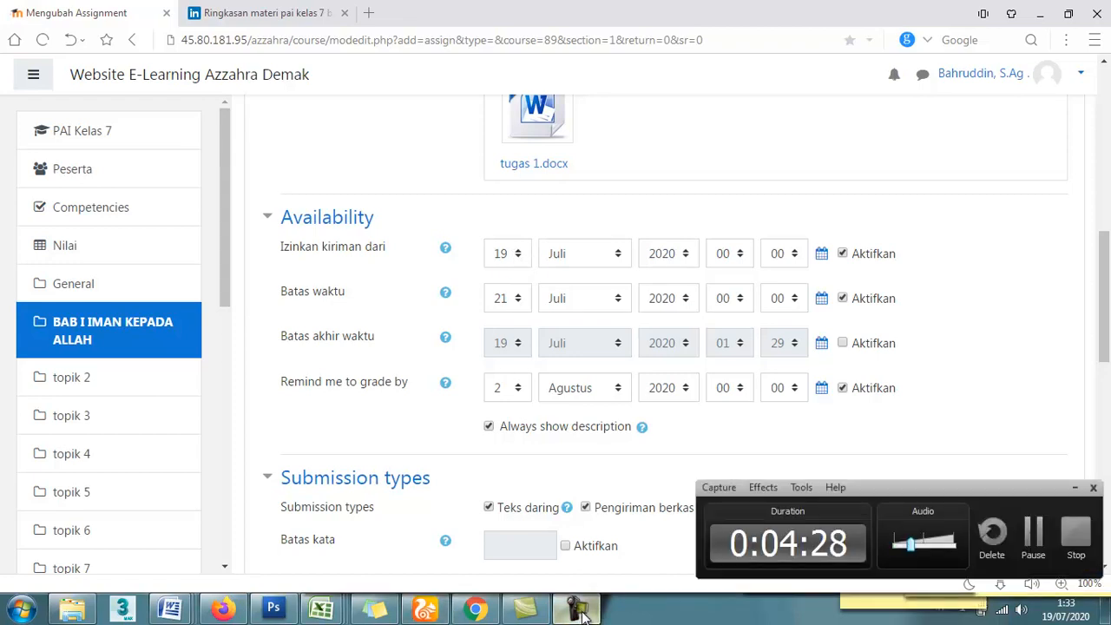
click(579, 612)
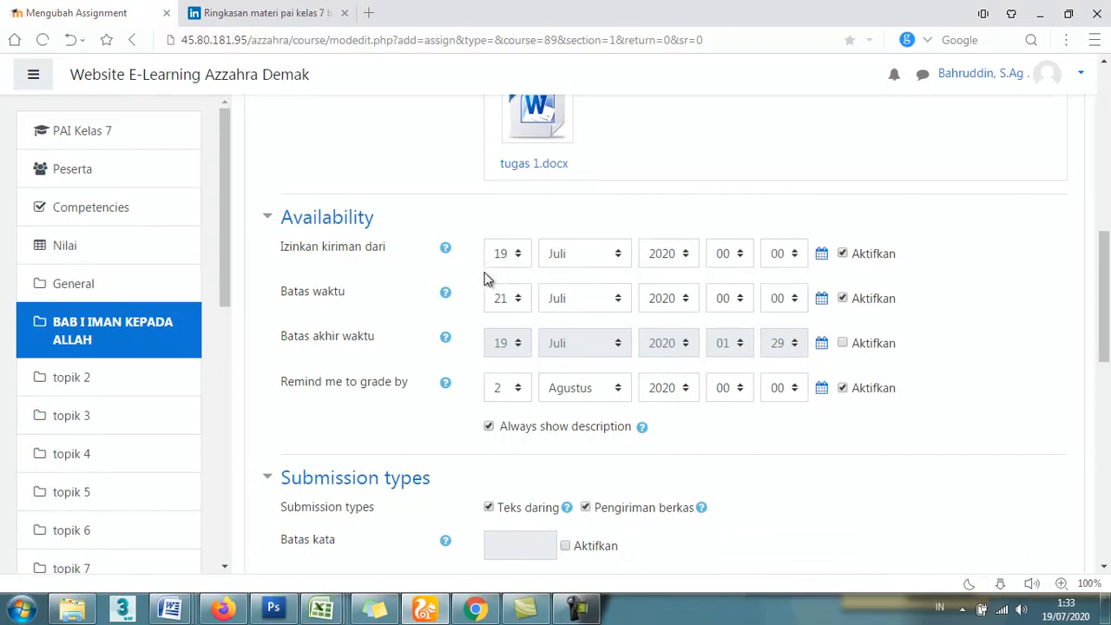
click(742, 300)
scroll(727, 252, down, 3)
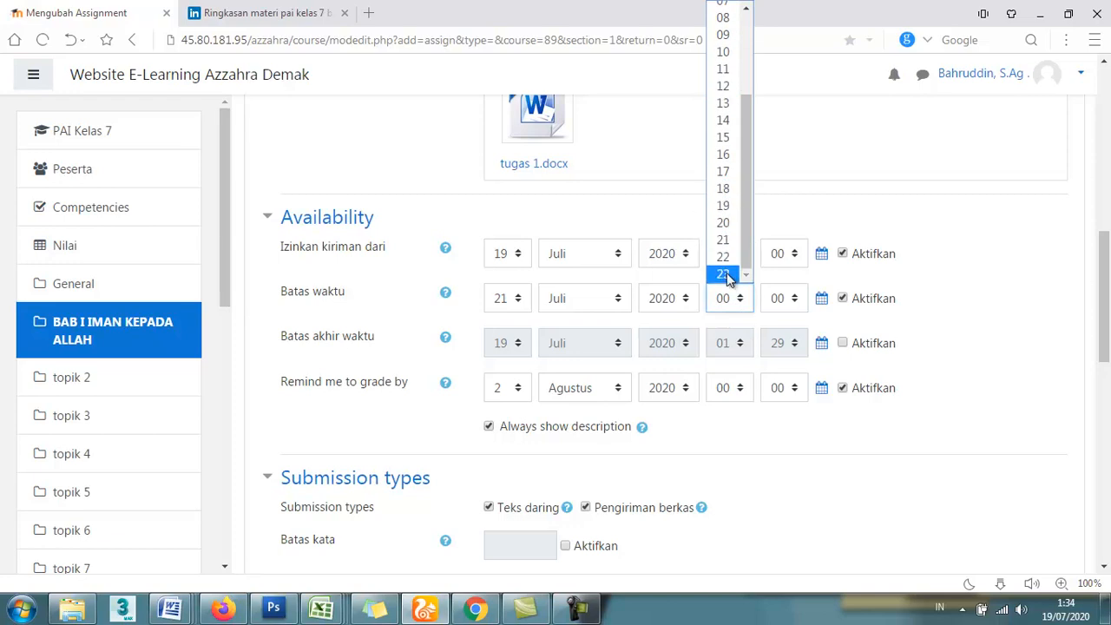
click(725, 273)
click(795, 300)
scroll(788, 243, down, 10)
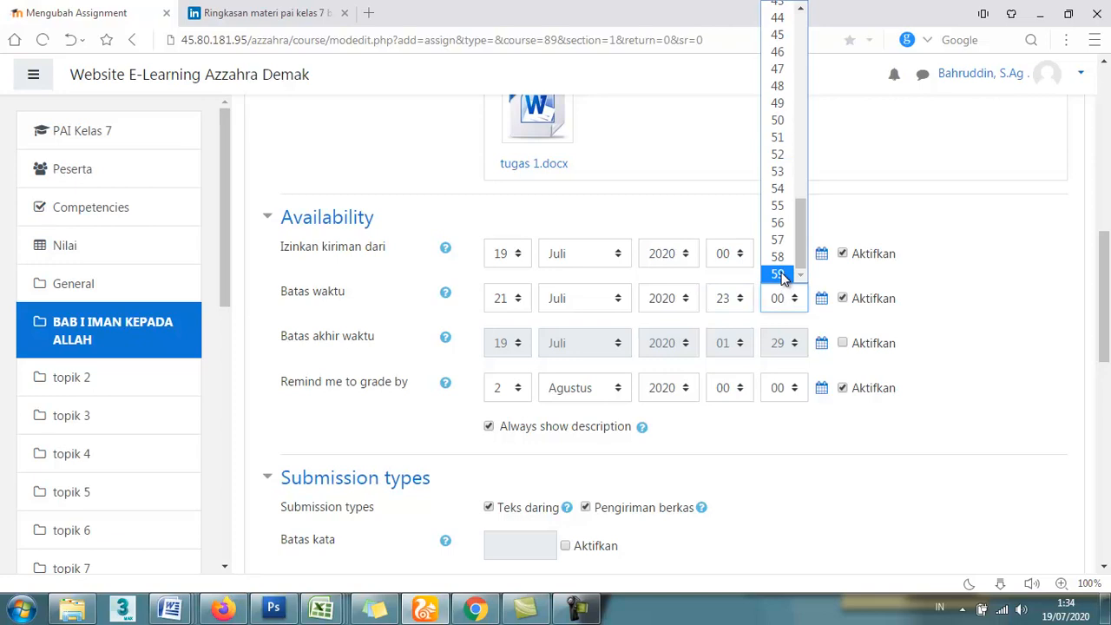
click(779, 275)
click(969, 304)
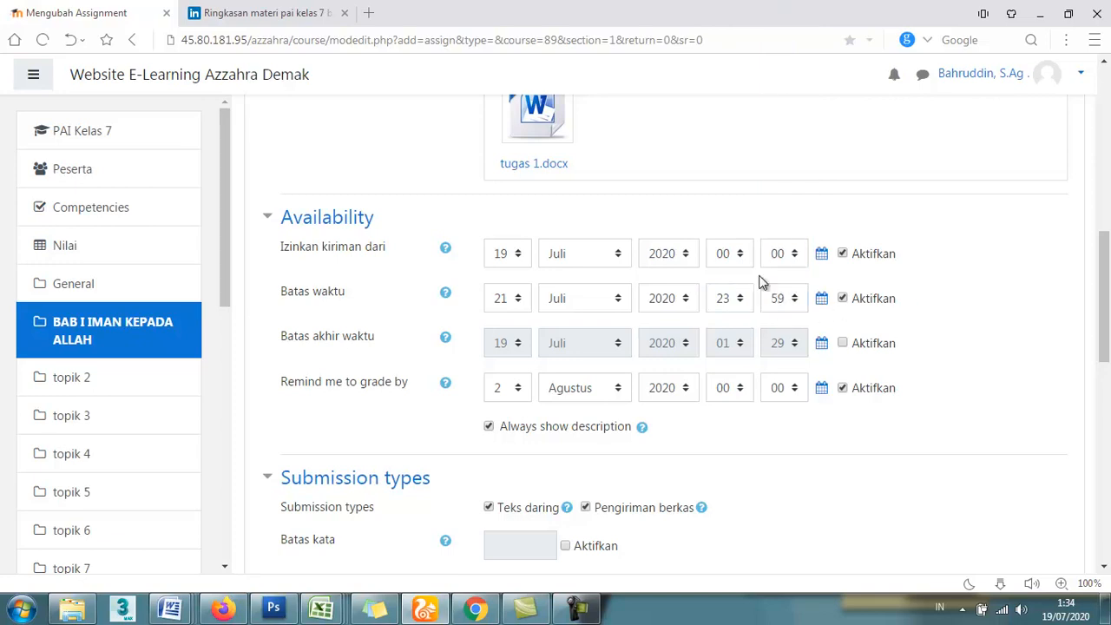
Add a Date restriction to the assignment's access restrictions (Pembatasan akses)
scroll(941, 299, down, 1)
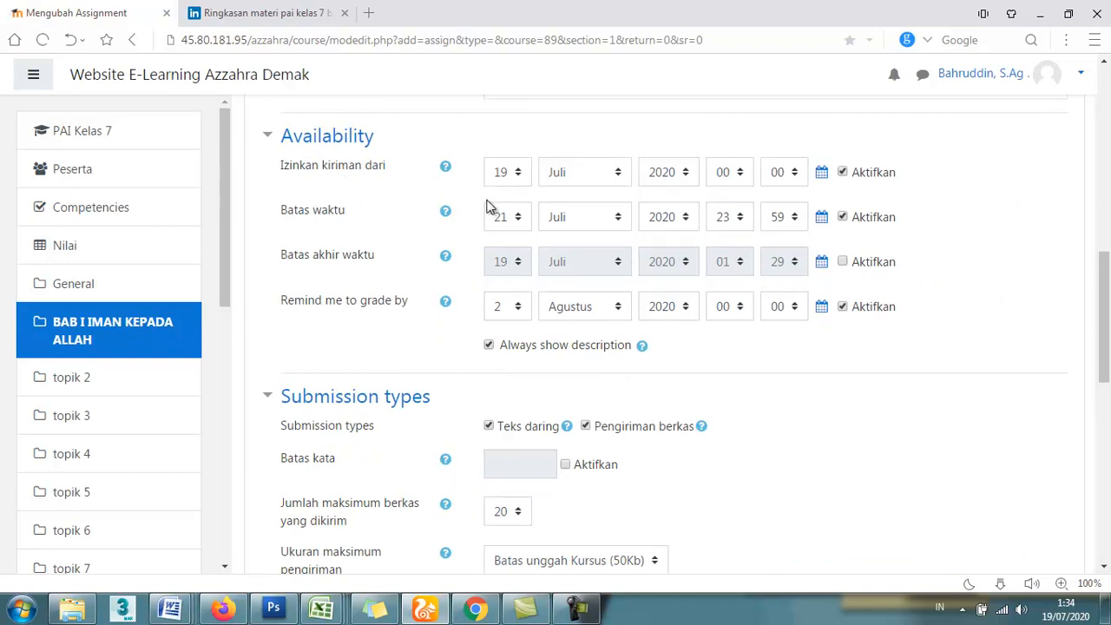
click(855, 262)
scroll(855, 262, down, 2)
scroll(855, 262, down, 3)
scroll(807, 286, down, 2)
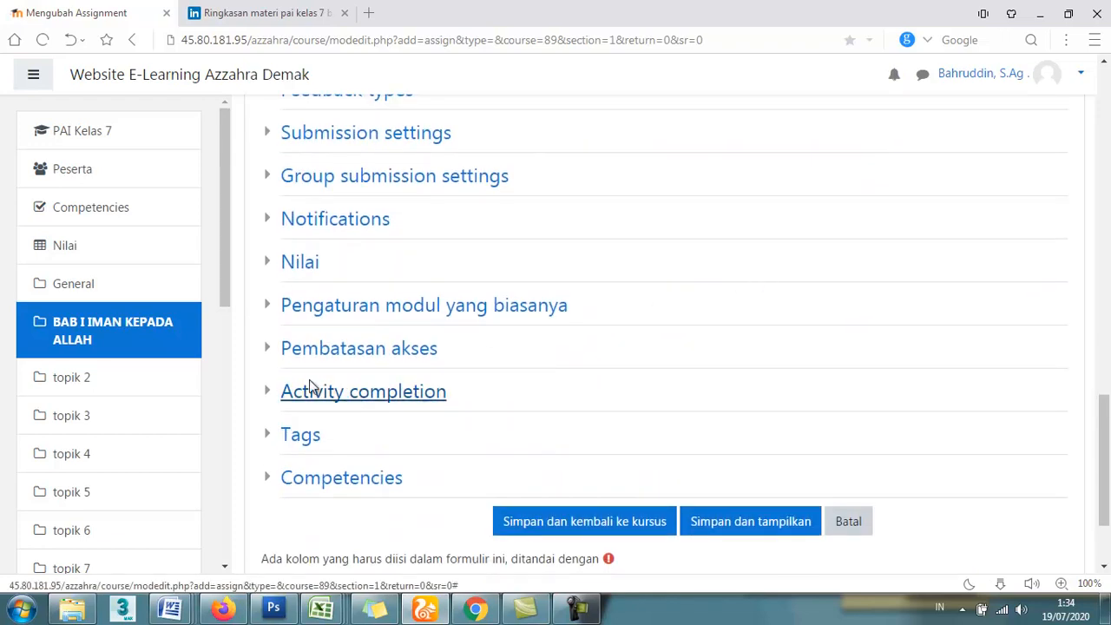
click(270, 351)
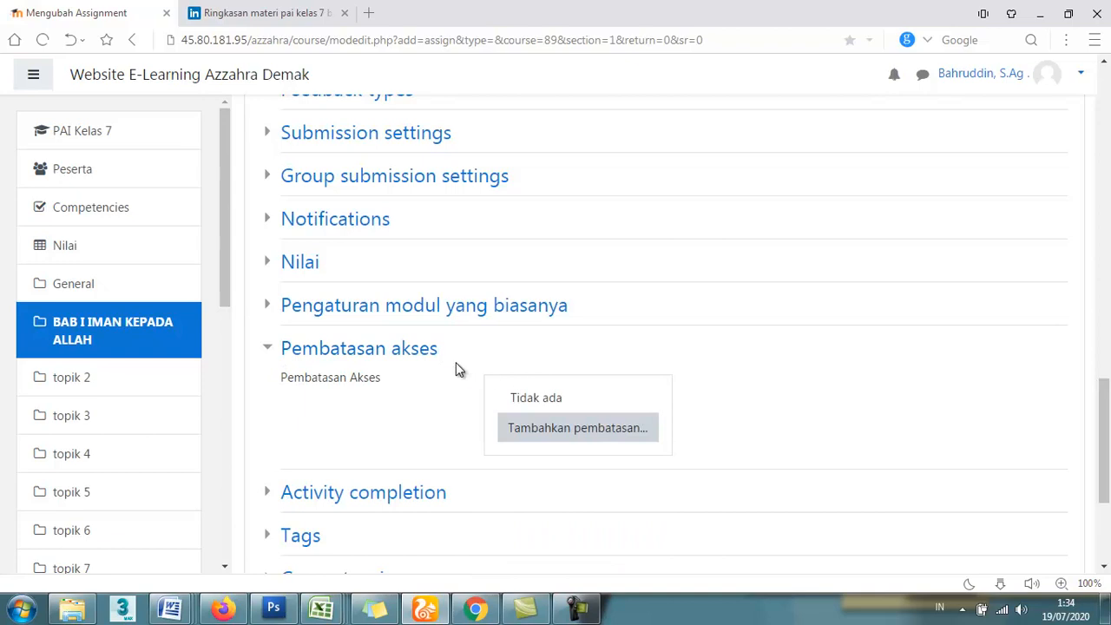
click(539, 429)
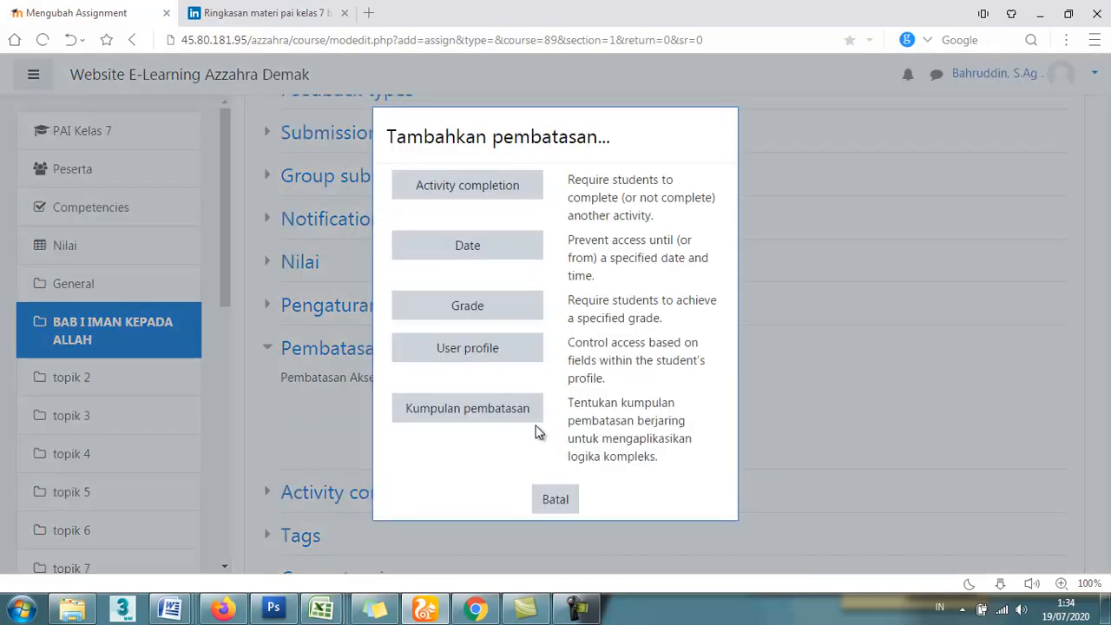
click(492, 247)
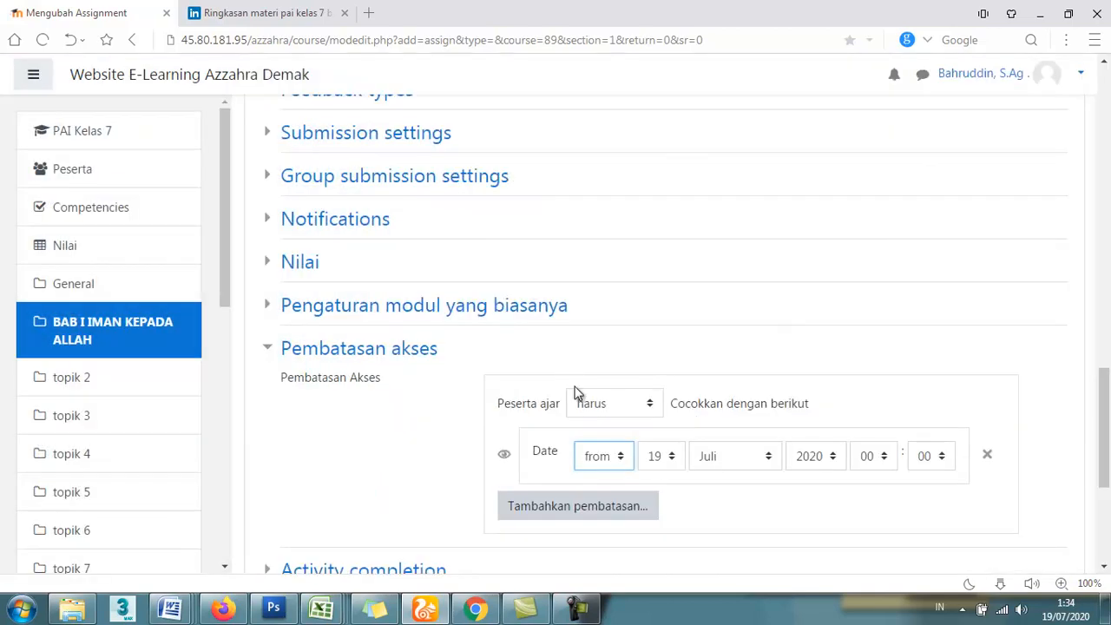
Make the date restriction allow access until 21 Juli 2020
scroll(593, 427, down, 1)
click(620, 376)
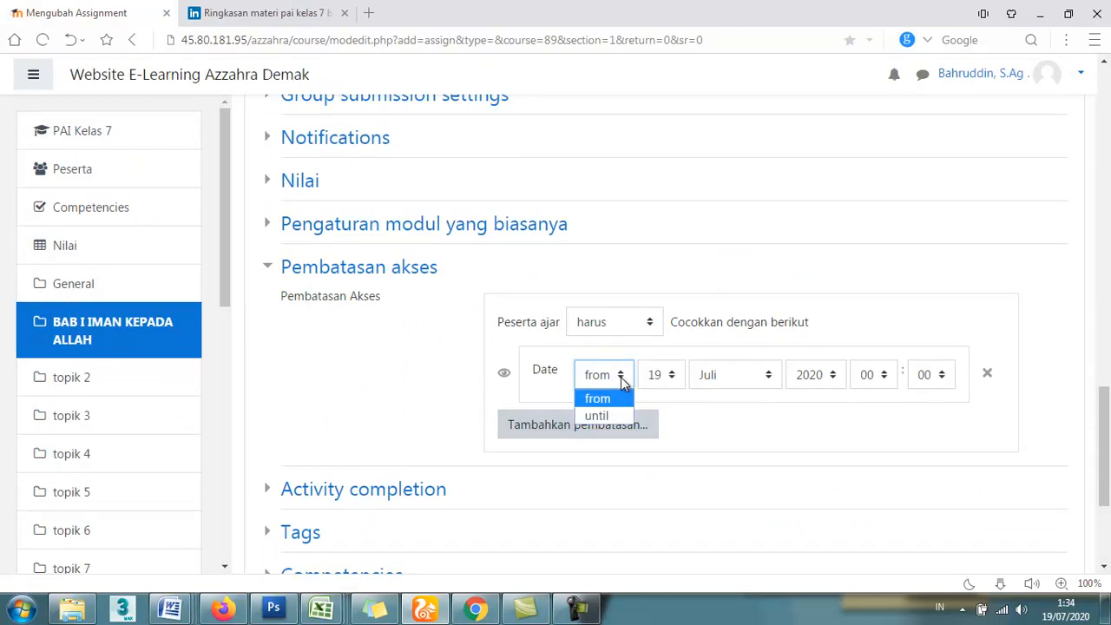
click(599, 417)
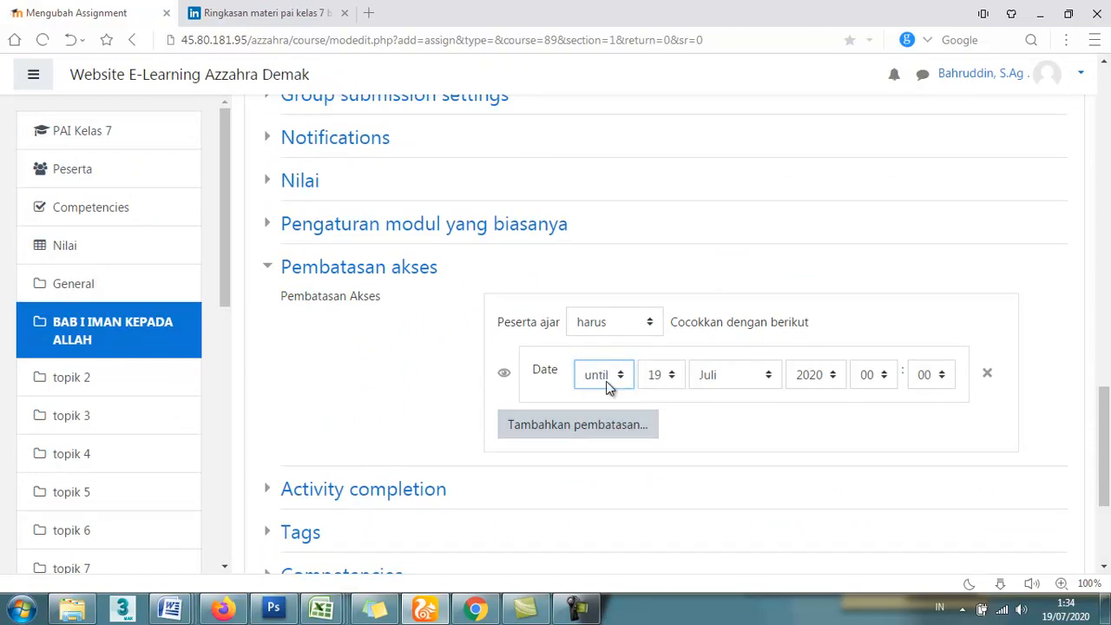
click(675, 376)
scroll(674, 345, down, 2)
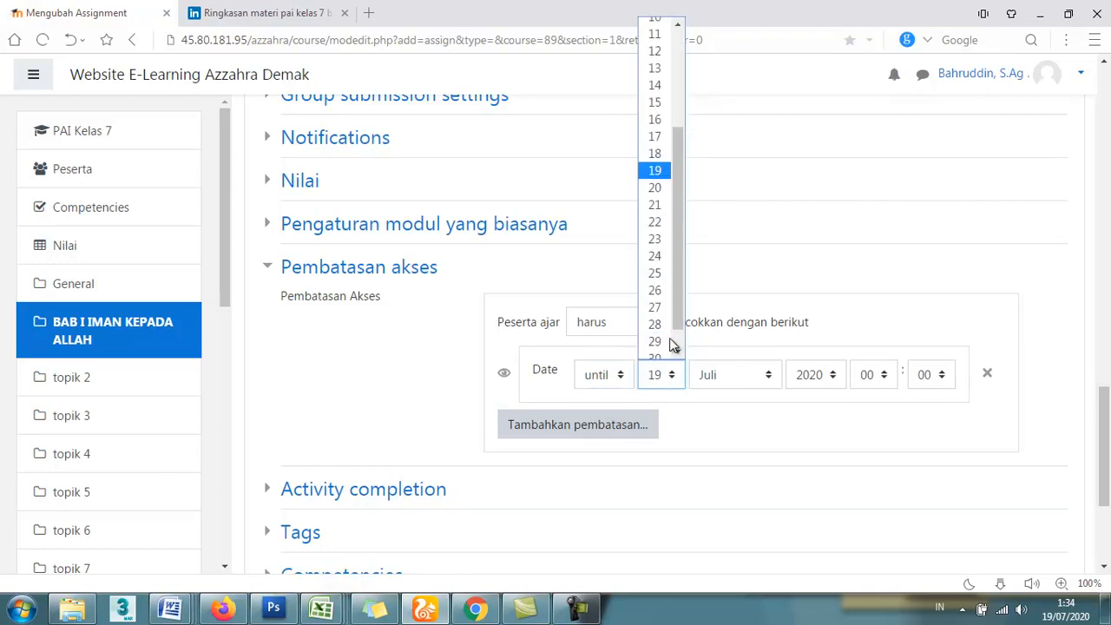
click(665, 207)
Set the date restriction's time to 23:55, matching the due date closely, and save the assignment, returning to the course
scroll(667, 302, up, 3)
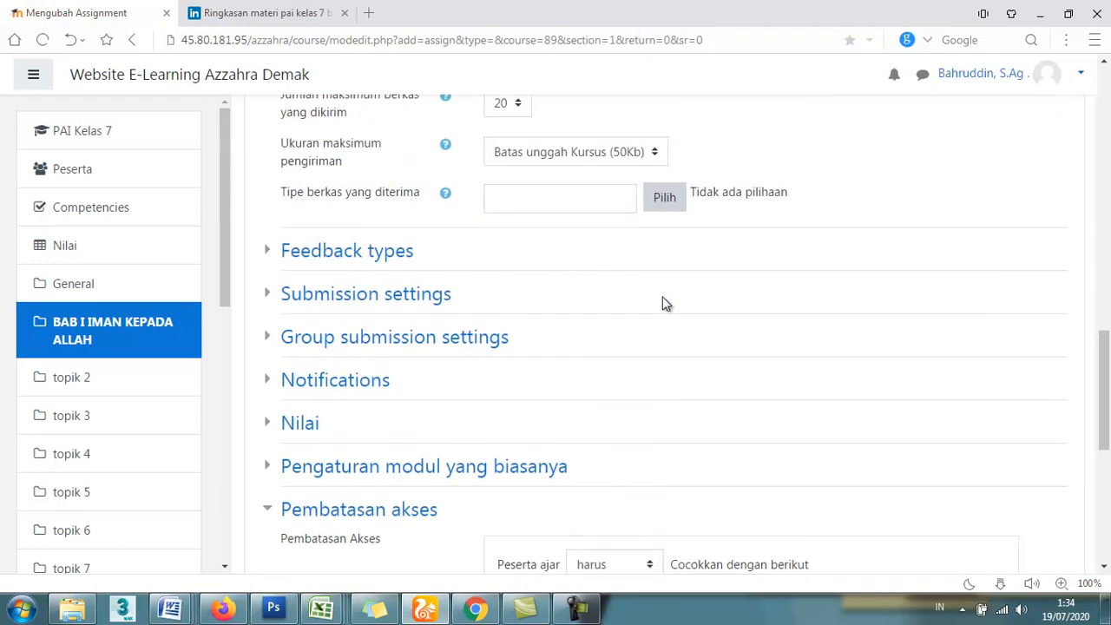
scroll(662, 303, up, 5)
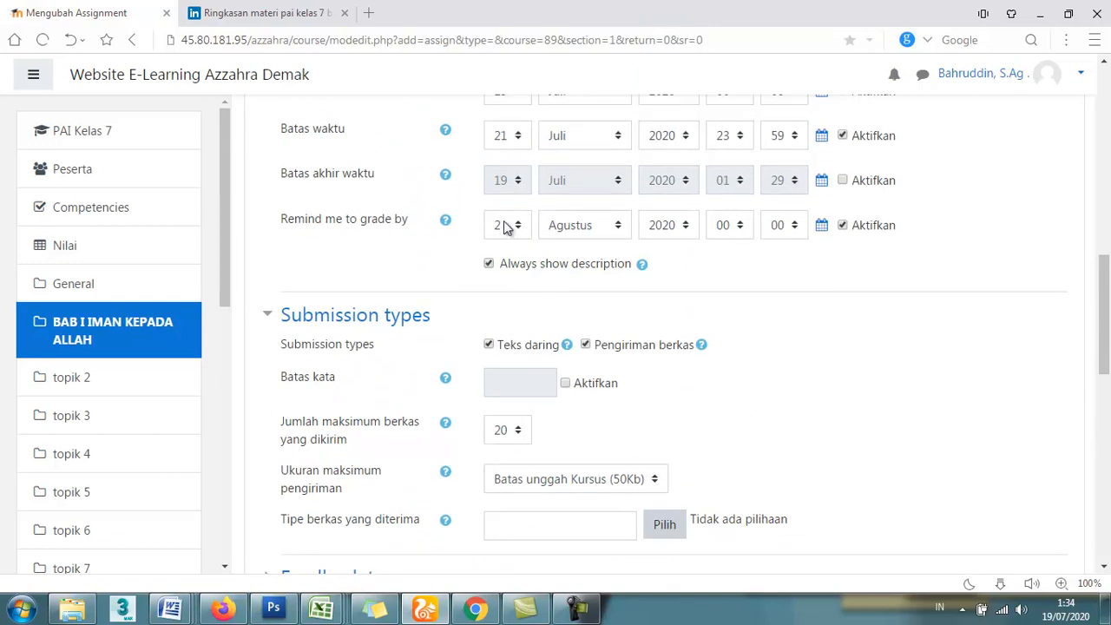
scroll(651, 369, down, 5)
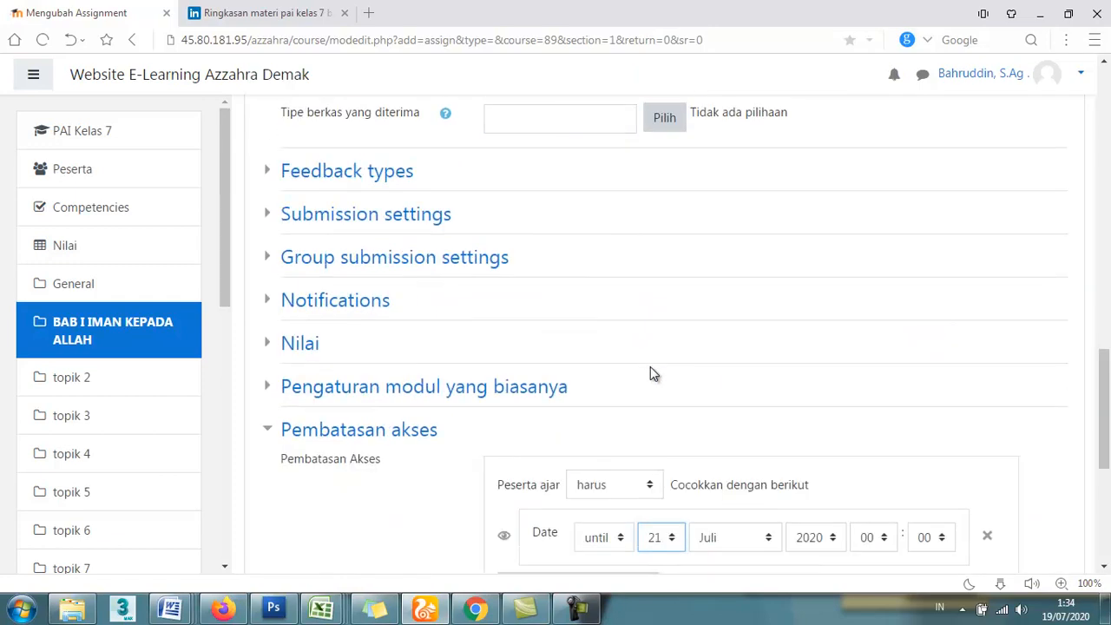
scroll(652, 373, down, 2)
click(885, 374)
scroll(873, 338, down, 2)
click(867, 349)
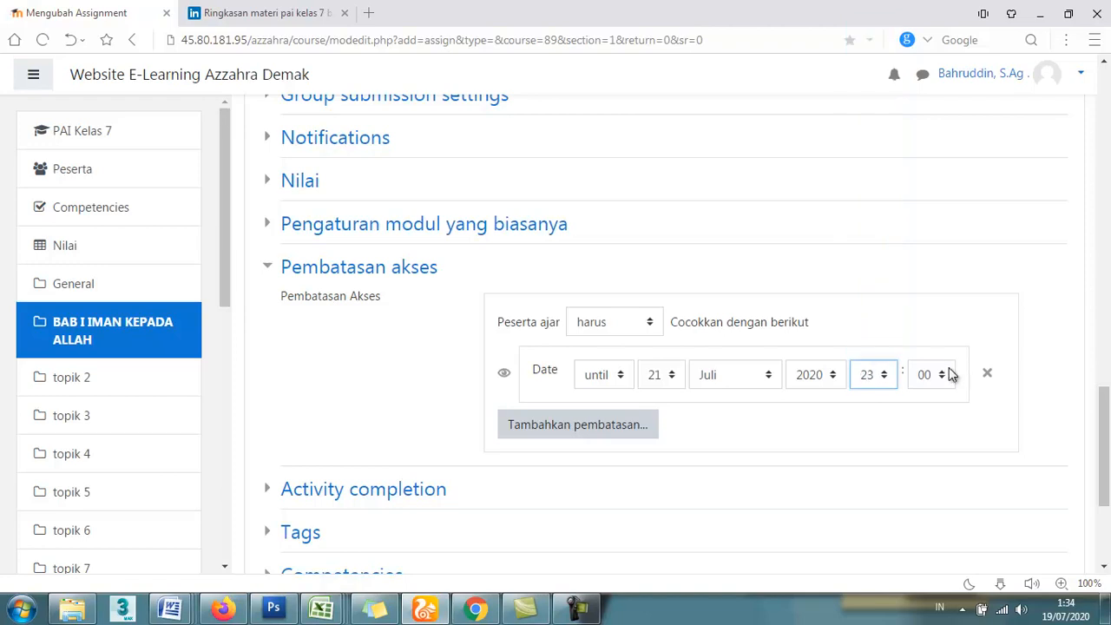
click(950, 374)
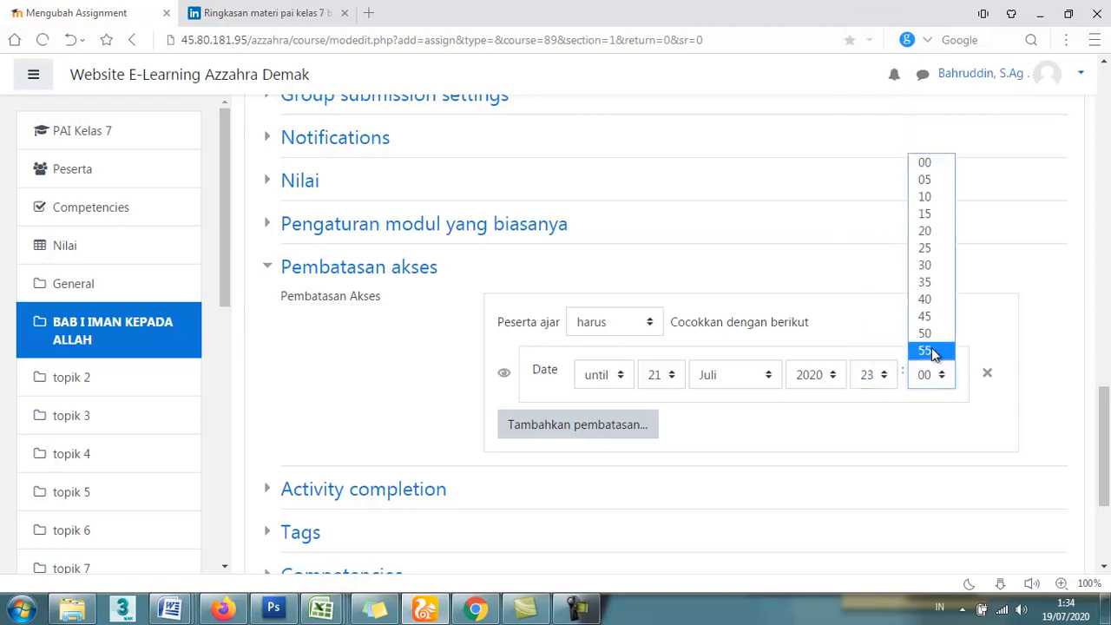
click(933, 351)
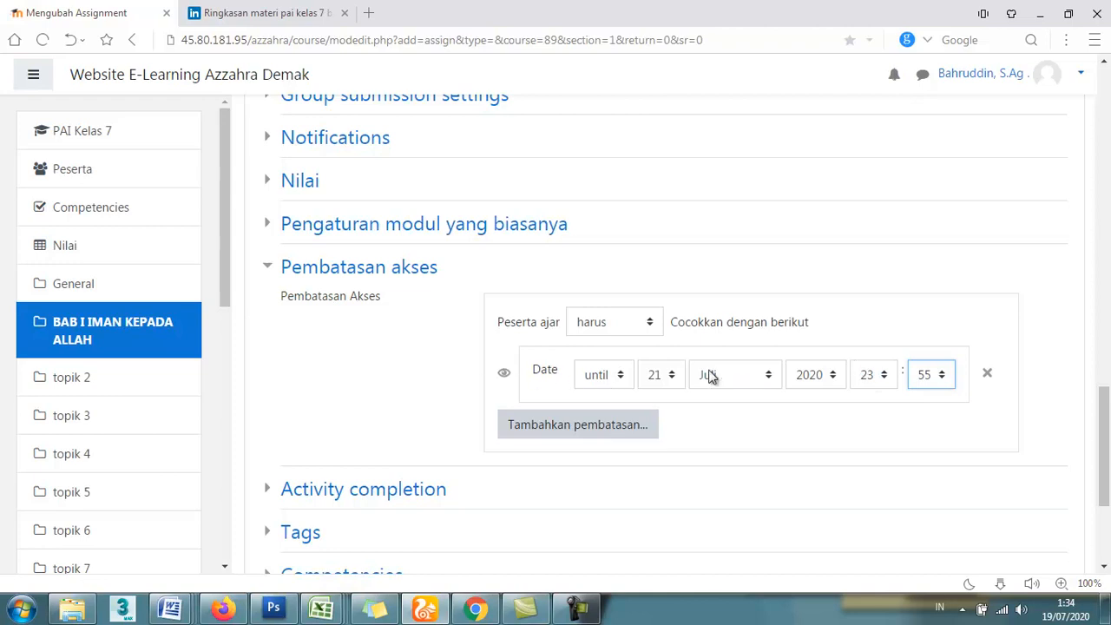
scroll(933, 390, down, 3)
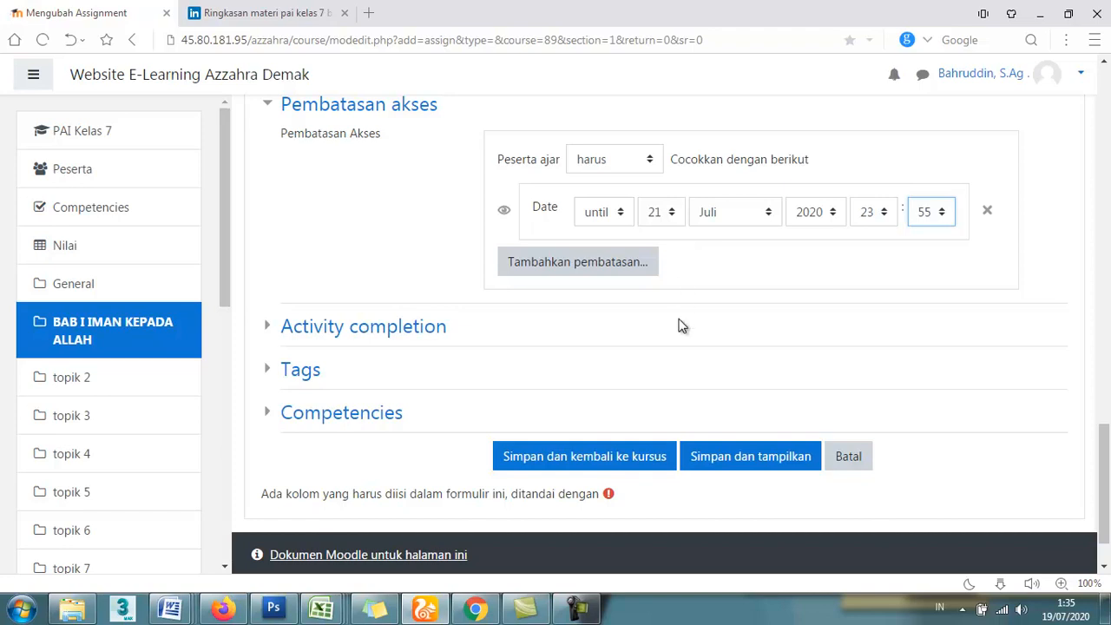
click(627, 465)
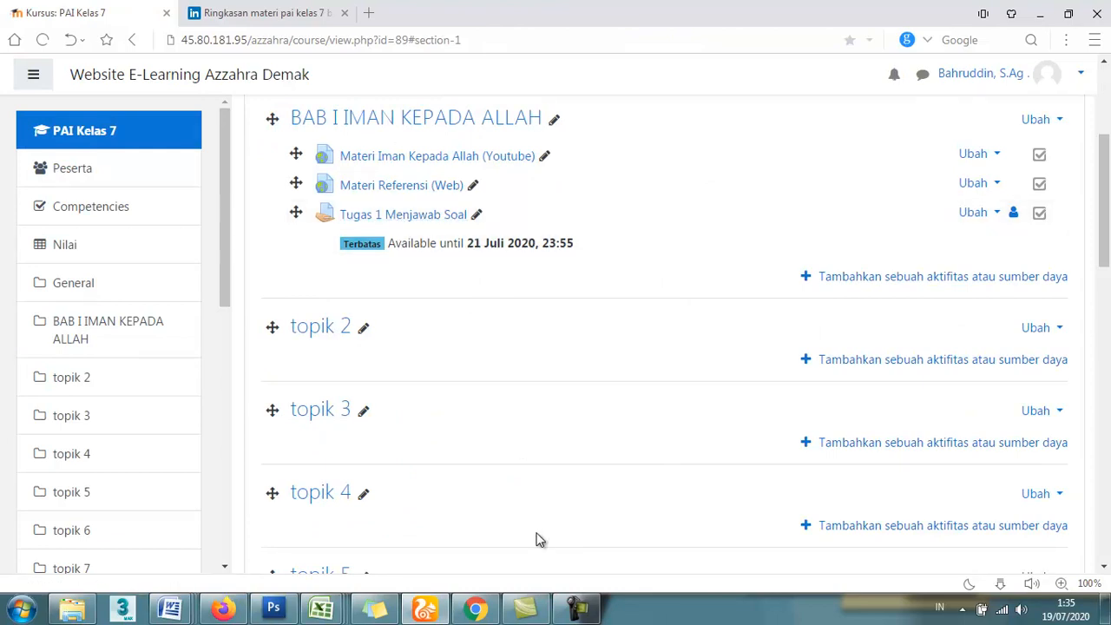
Switch to the student session in Chrome, reload the PAI Kelas 7 course page and open Tugas 1 Menjawab Soal
click(475, 610)
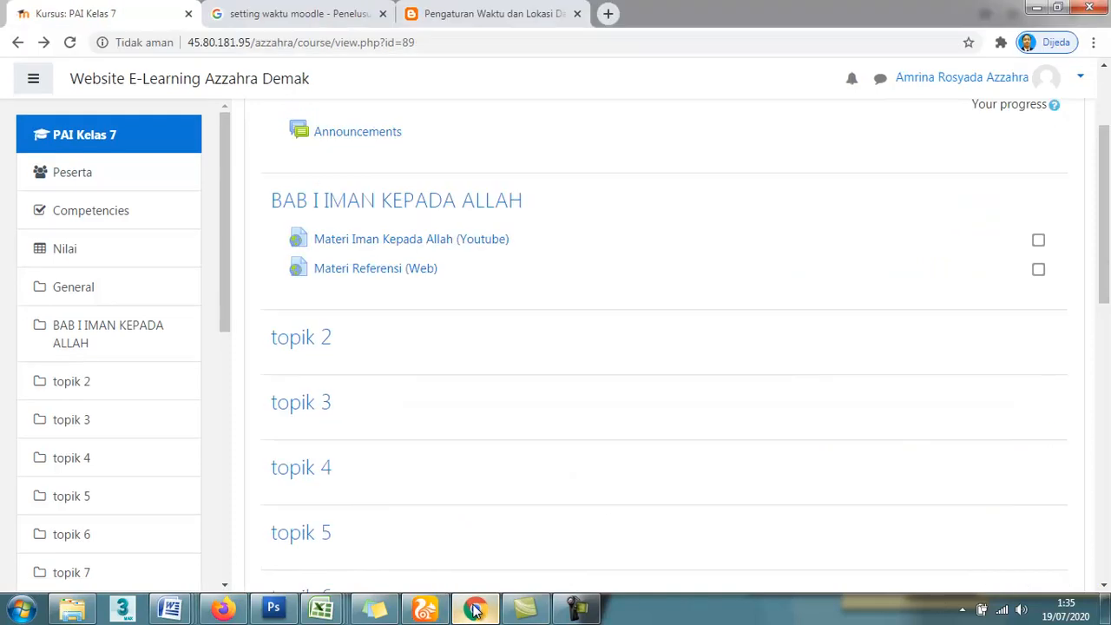
click(90, 142)
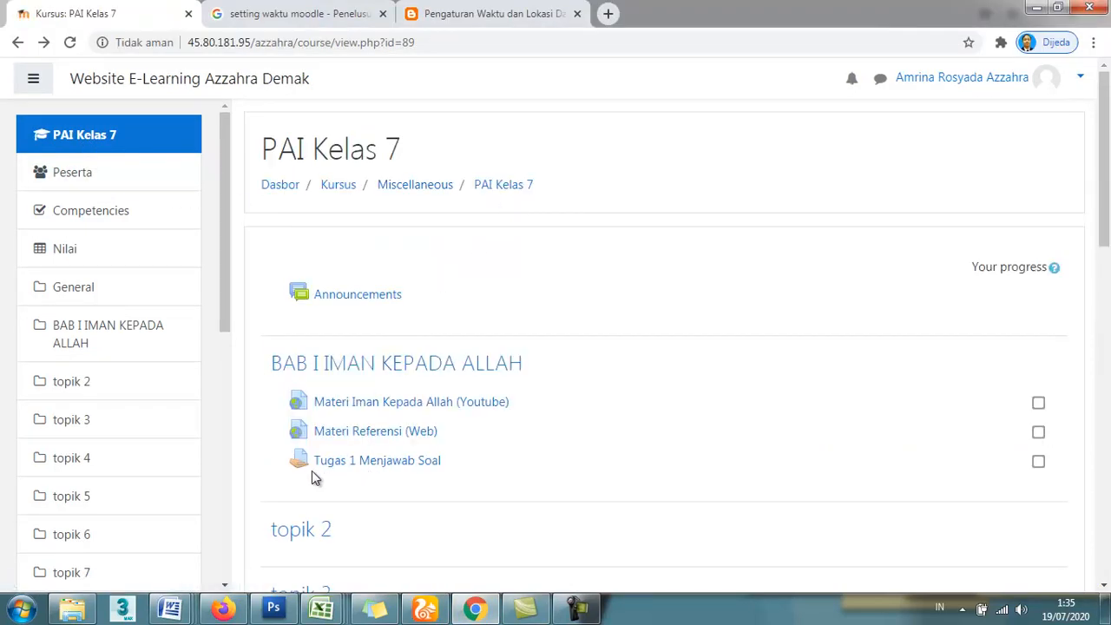
click(398, 464)
Review the assignment from the student's side: the instructions, attached file, submission status, due date and option to add a submission
scroll(428, 361, down, 2)
scroll(428, 361, up, 2)
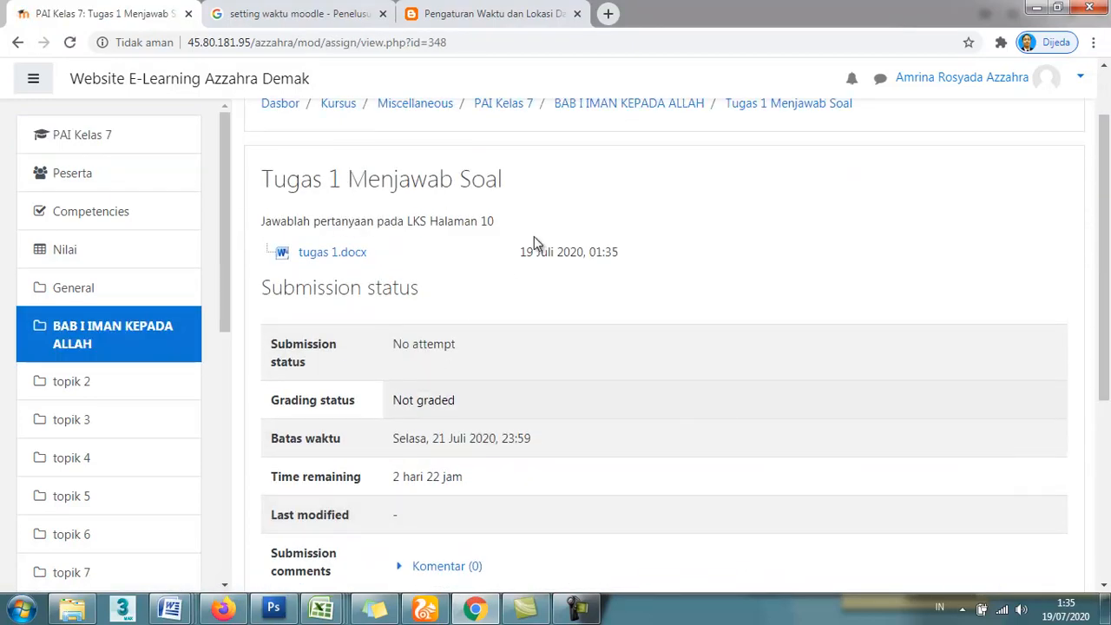
scroll(486, 319, down, 1)
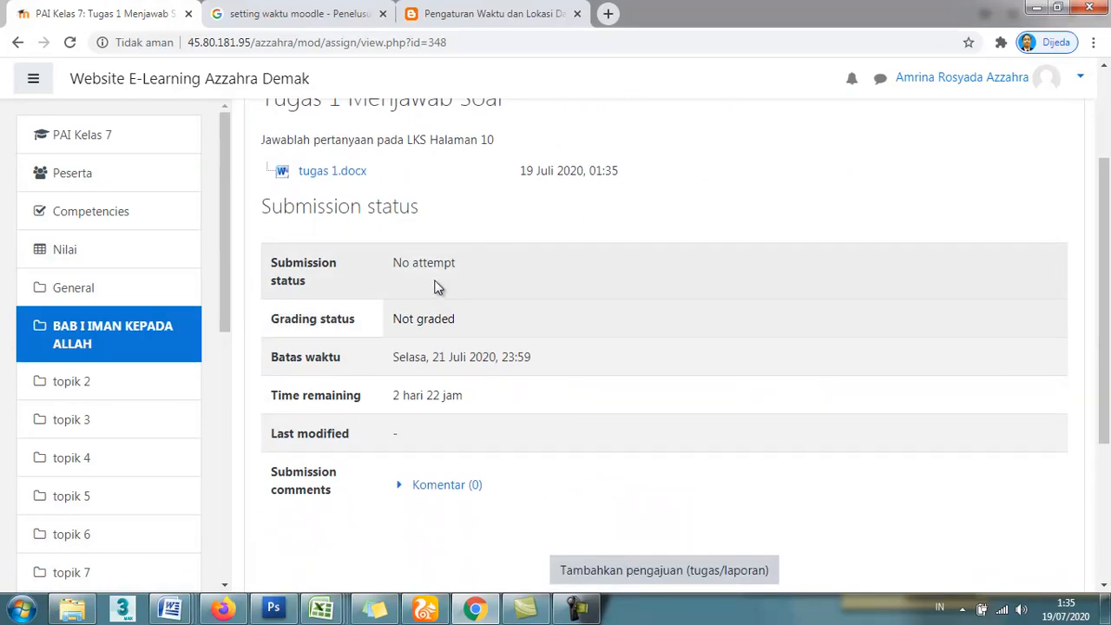
scroll(437, 297, down, 1)
scroll(437, 296, down, 1)
scroll(567, 391, down, 1)
scroll(566, 396, up, 3)
scroll(426, 269, up, 1)
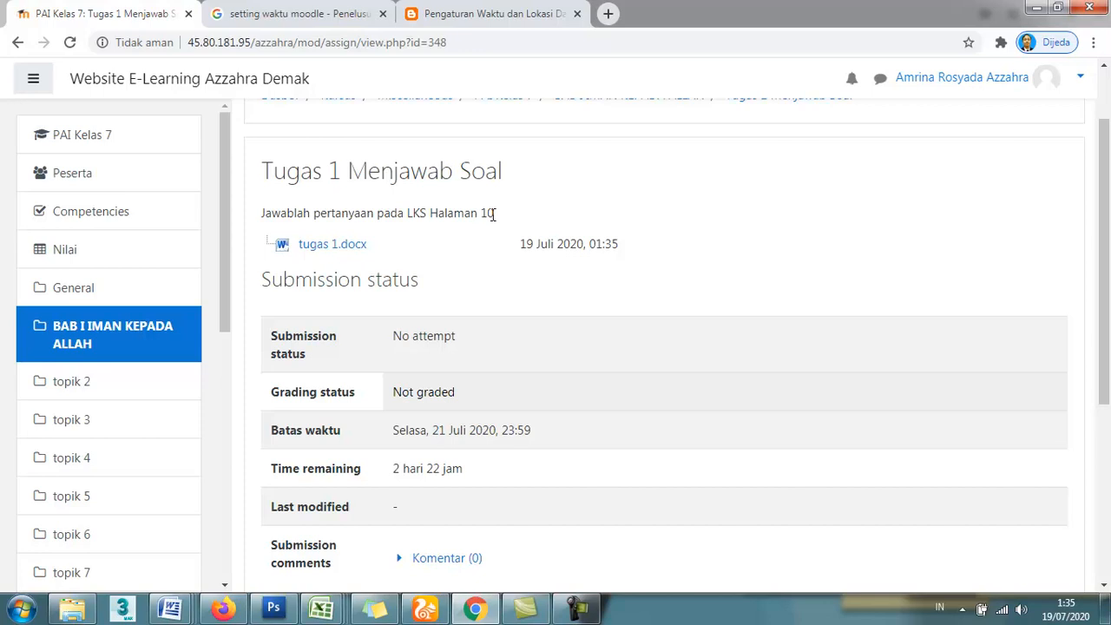
drag(477, 213, 389, 213)
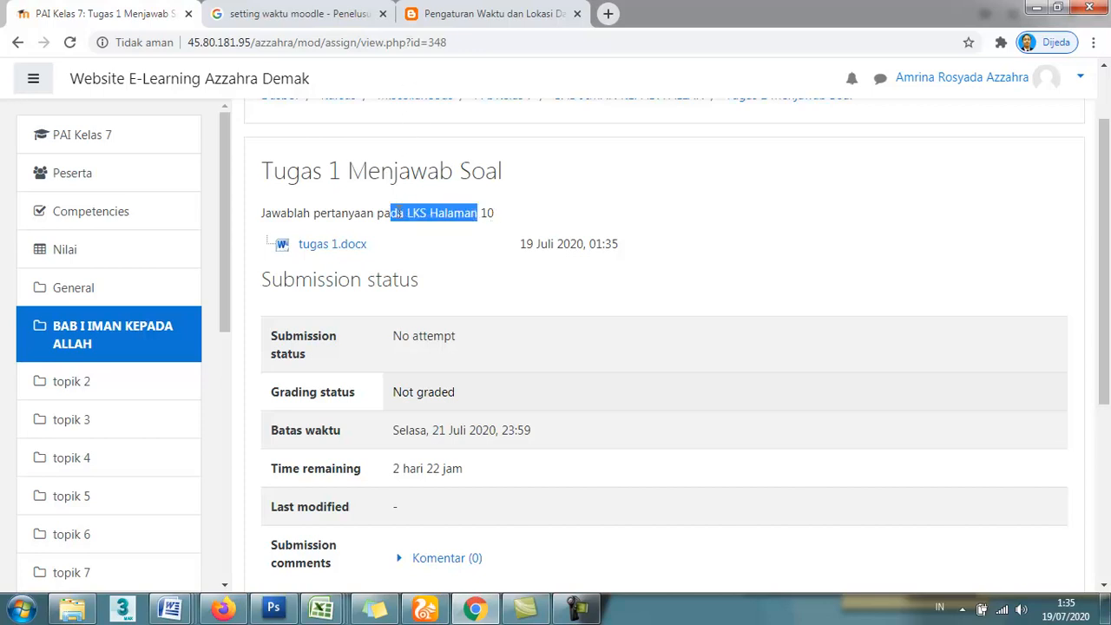
Download the attached tugas 1.docx, open the downloaded copy in Word to check it, and close it
click(316, 249)
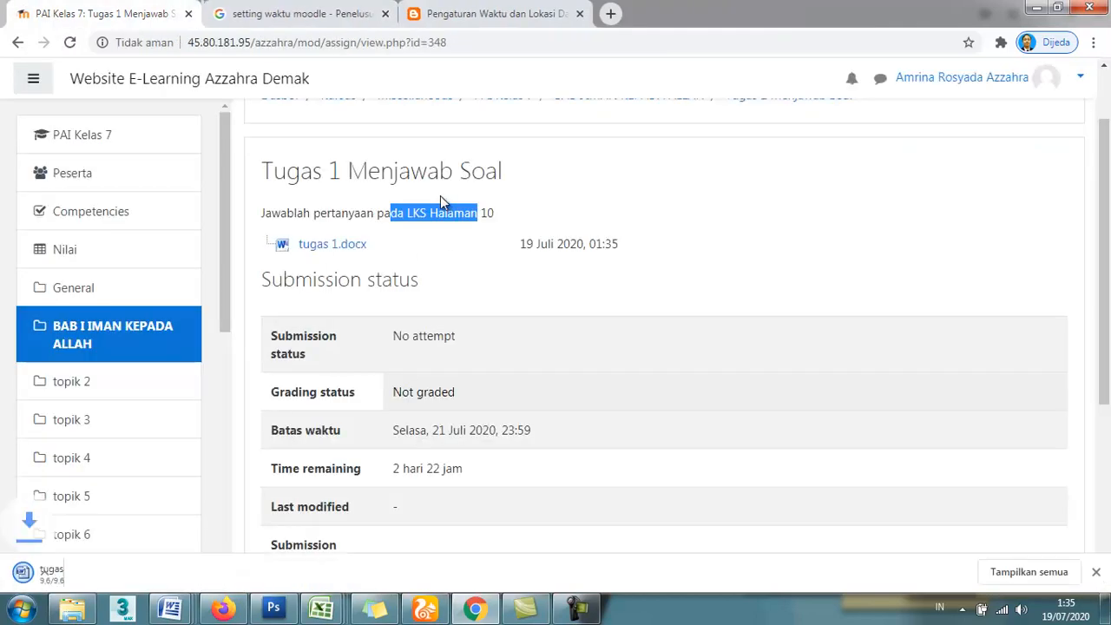
click(87, 573)
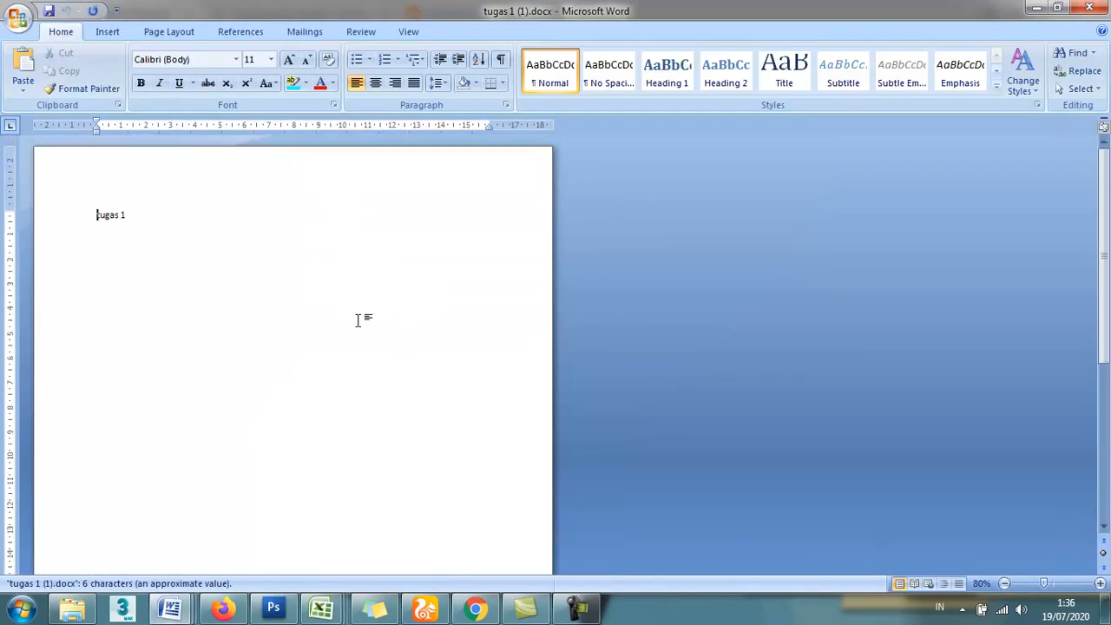
click(1083, 8)
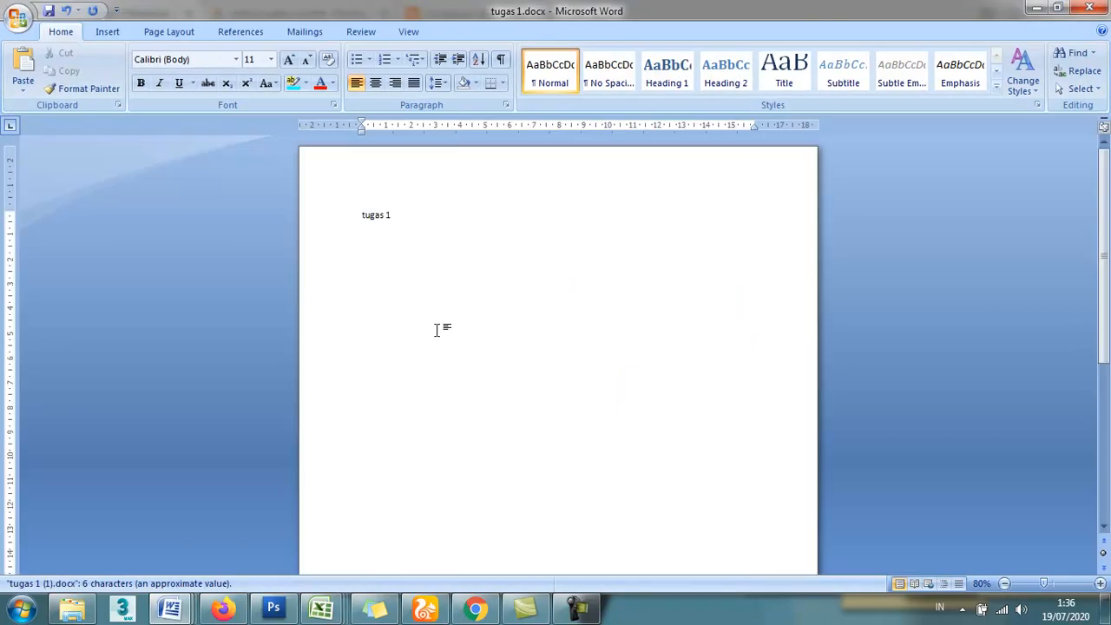
Return to the student session in Chrome and start adding a submission to Tugas 1 Menjawab Soal
click(426, 609)
click(426, 609)
click(474, 609)
click(488, 231)
scroll(505, 325, down, 5)
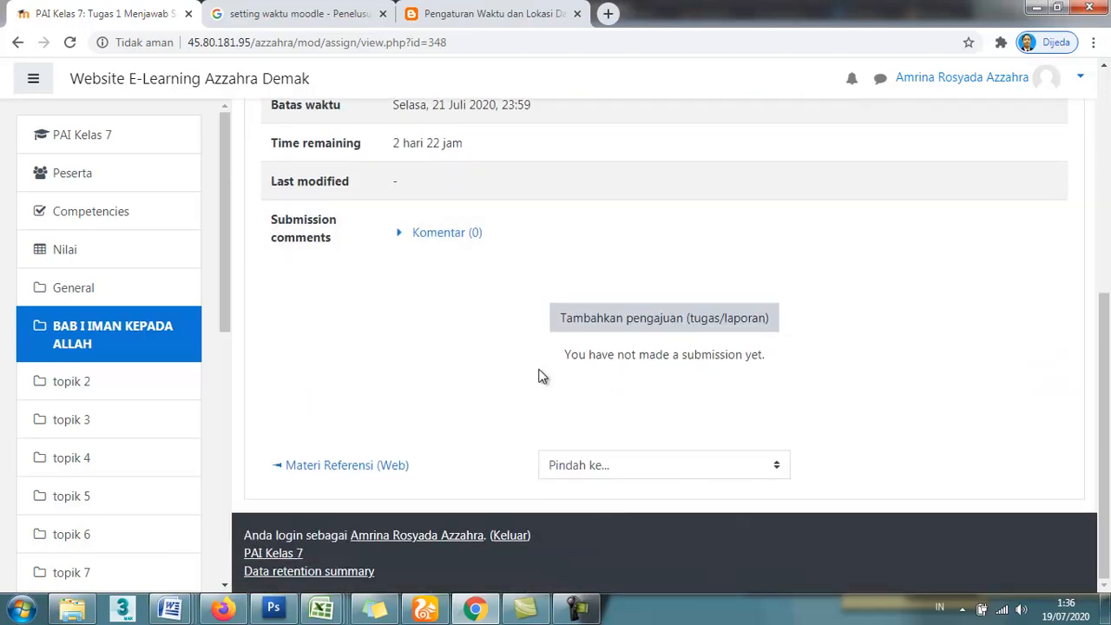
click(609, 321)
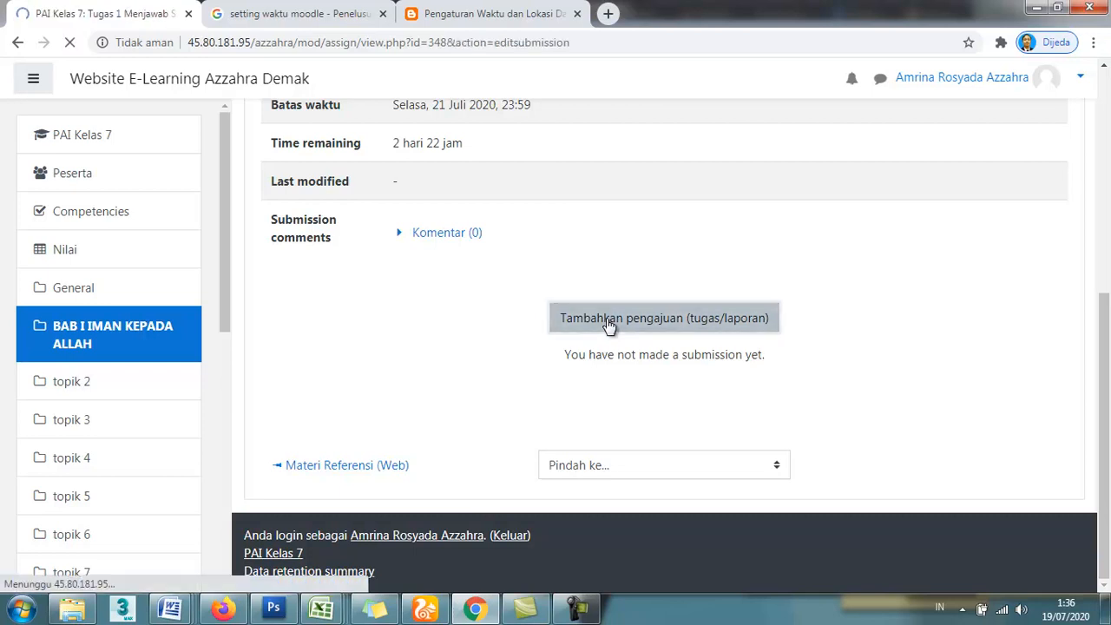
Enter three numbered answers, 1 to 3, with dotted placeholder lines as the submission's online text
click(557, 409)
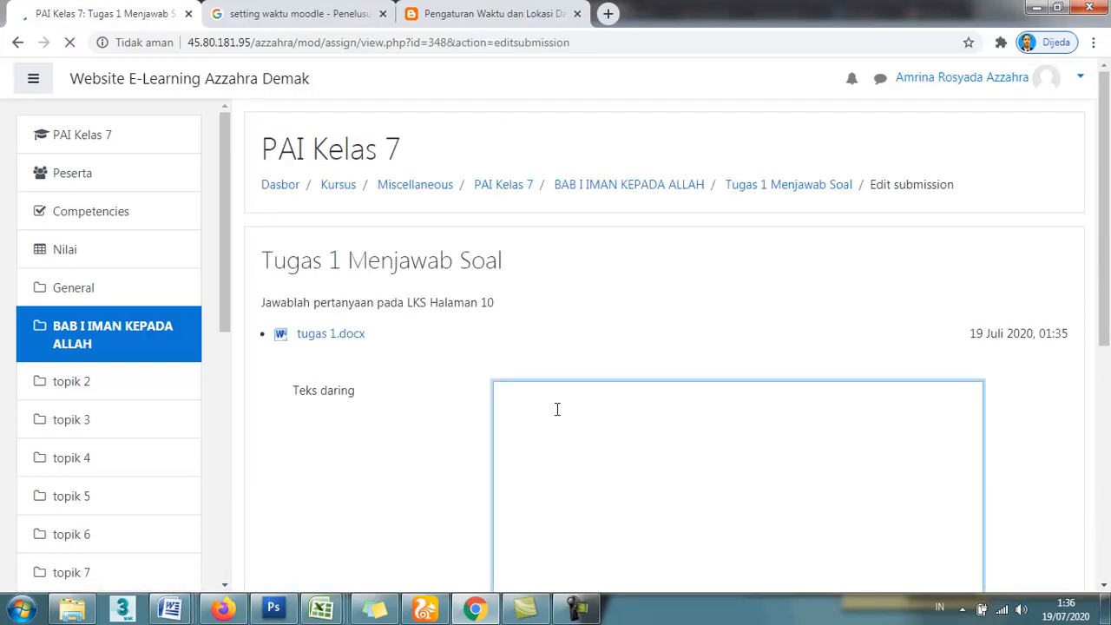
text(1)
scroll(513, 377, down, 3)
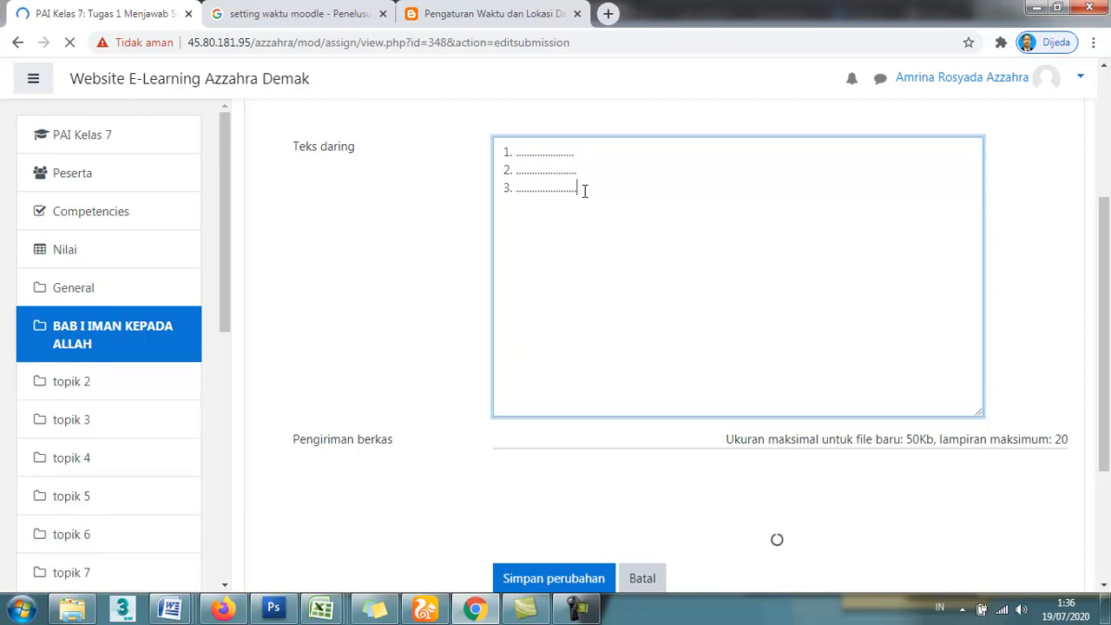
scroll(584, 191, up, 1)
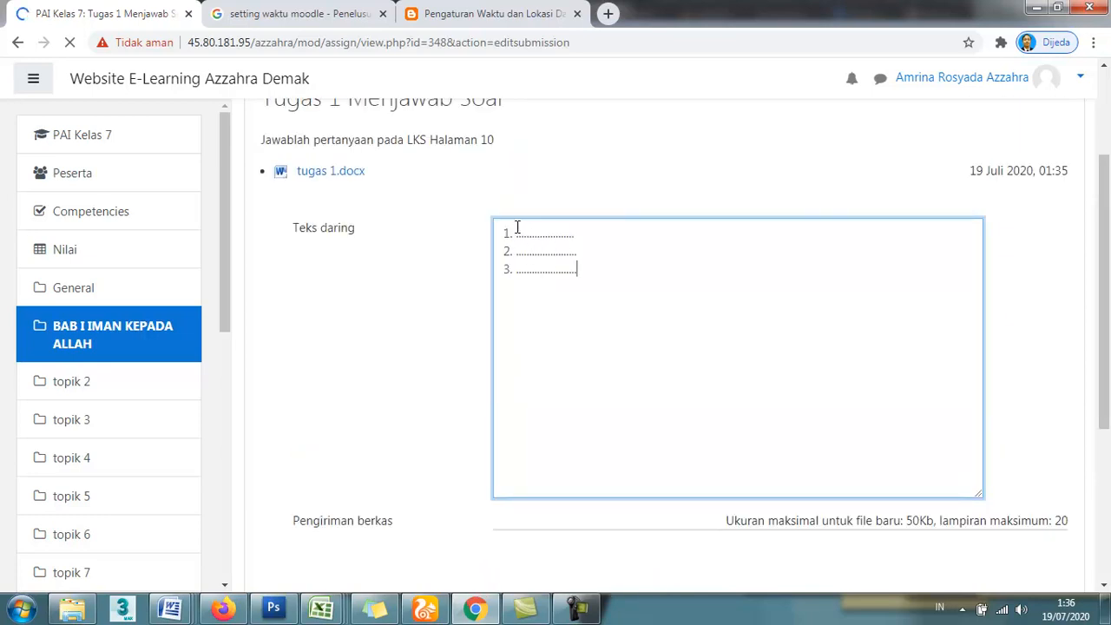
Examine the submission form's file upload area, its file size and attachment limits, and the online text field
scroll(528, 286, down, 3)
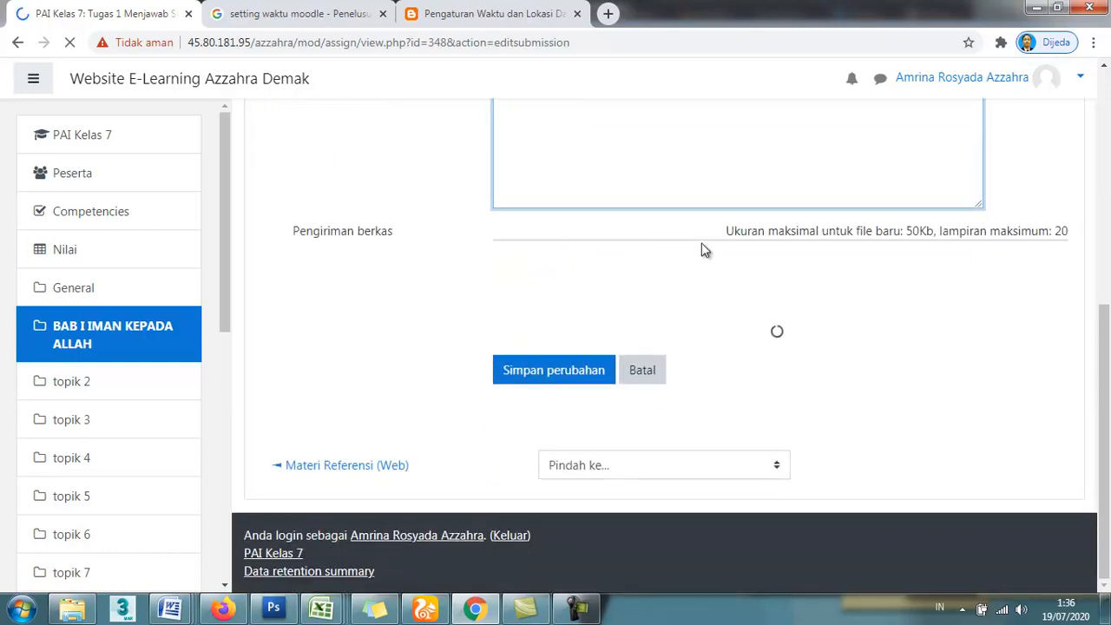
click(740, 247)
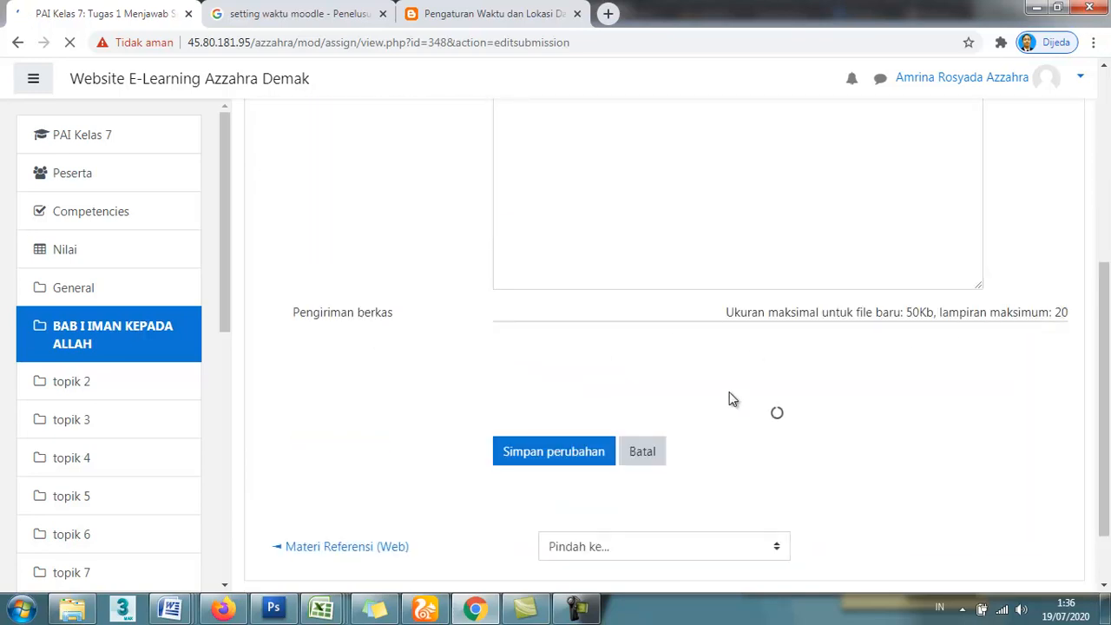
scroll(652, 391, down, 1)
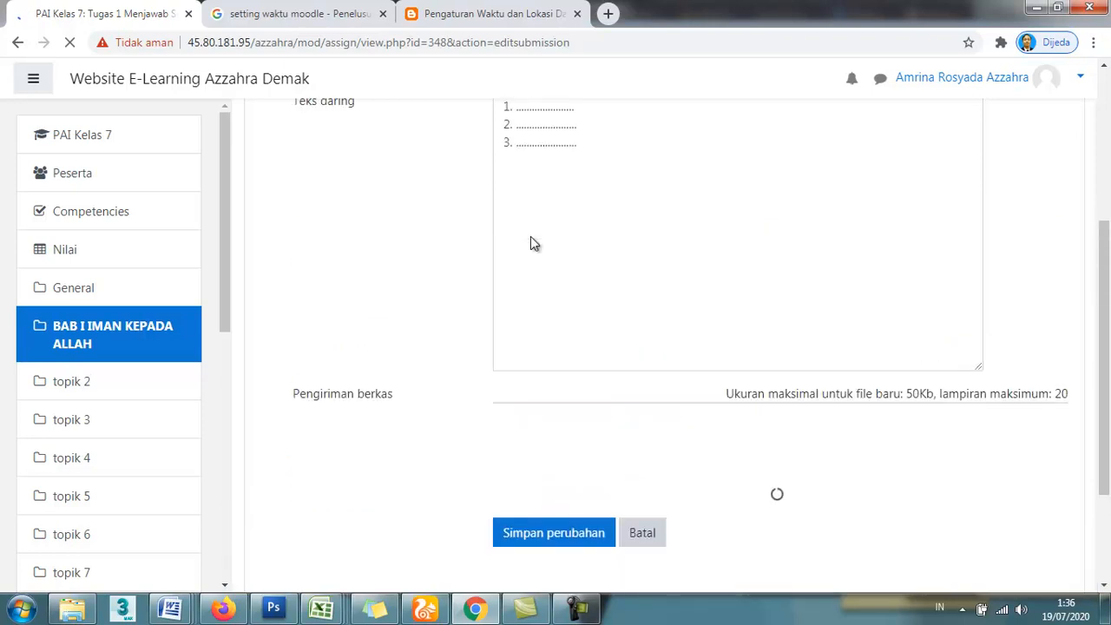
scroll(530, 236, down, 3)
double_click(992, 393)
click(909, 393)
double_click(916, 393)
click(619, 401)
scroll(620, 402, up, 4)
scroll(619, 402, down, 4)
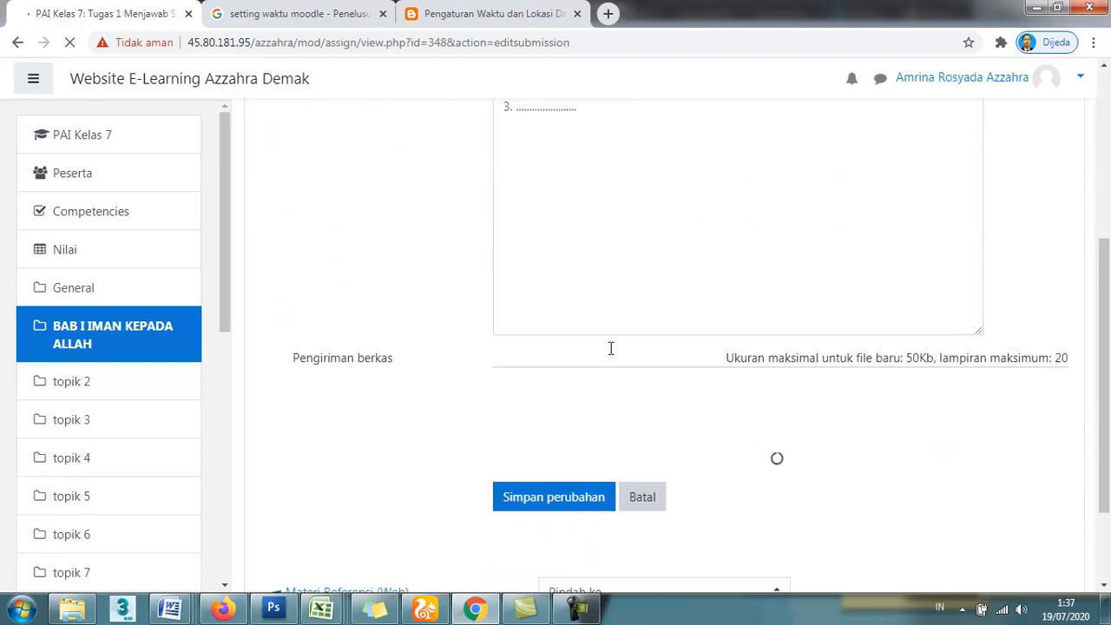
scroll(594, 270, up, 2)
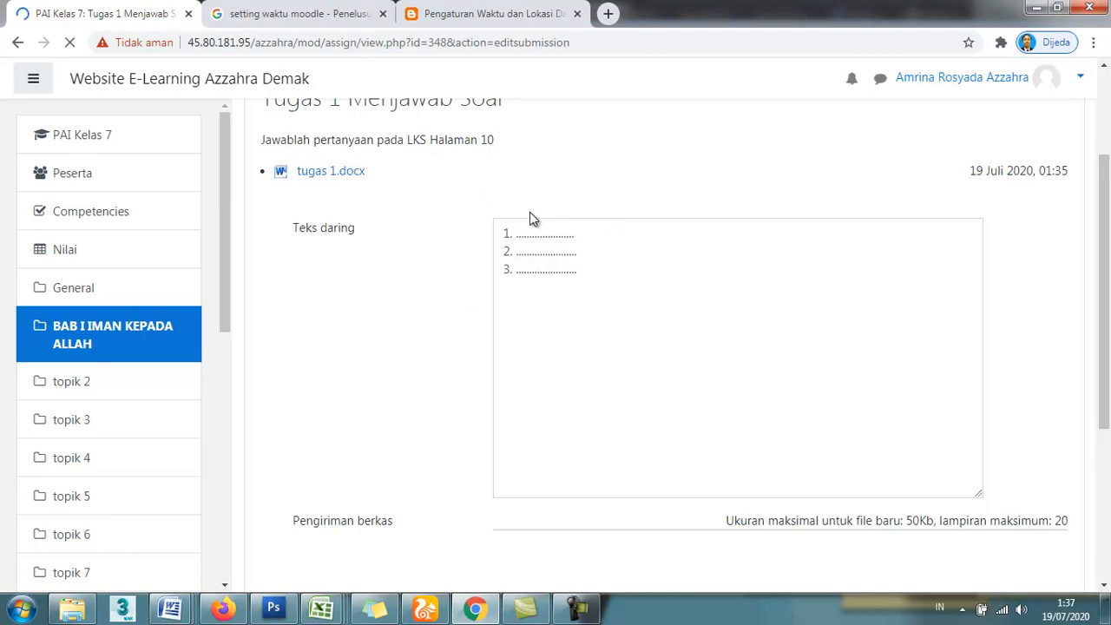
scroll(460, 377, down, 2)
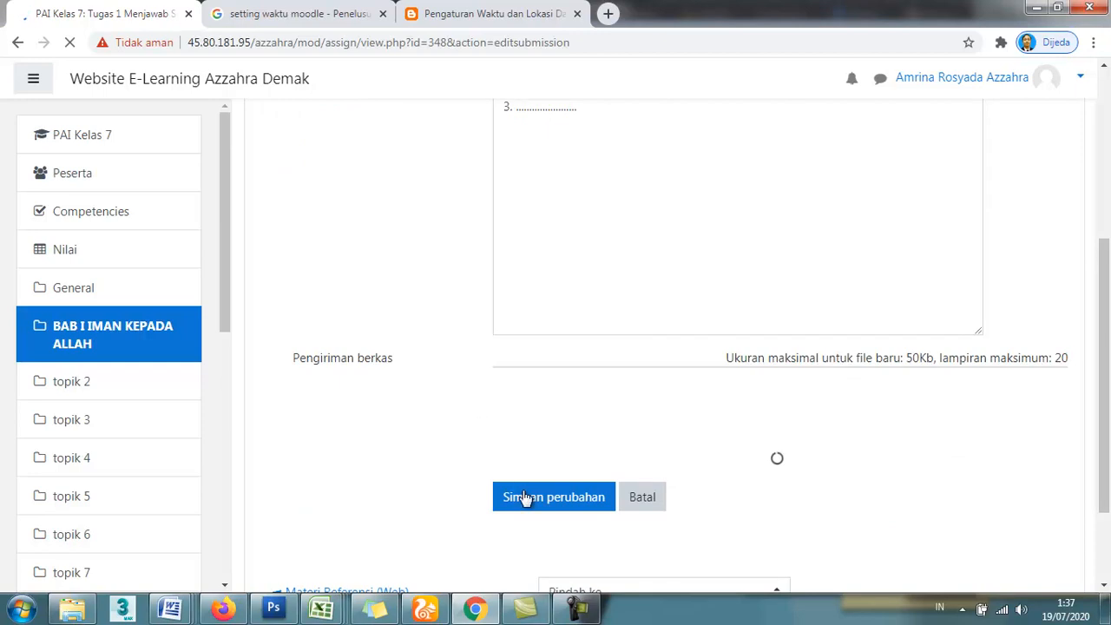
Save the submission and review its status, online text and the options to edit or remove it
click(552, 504)
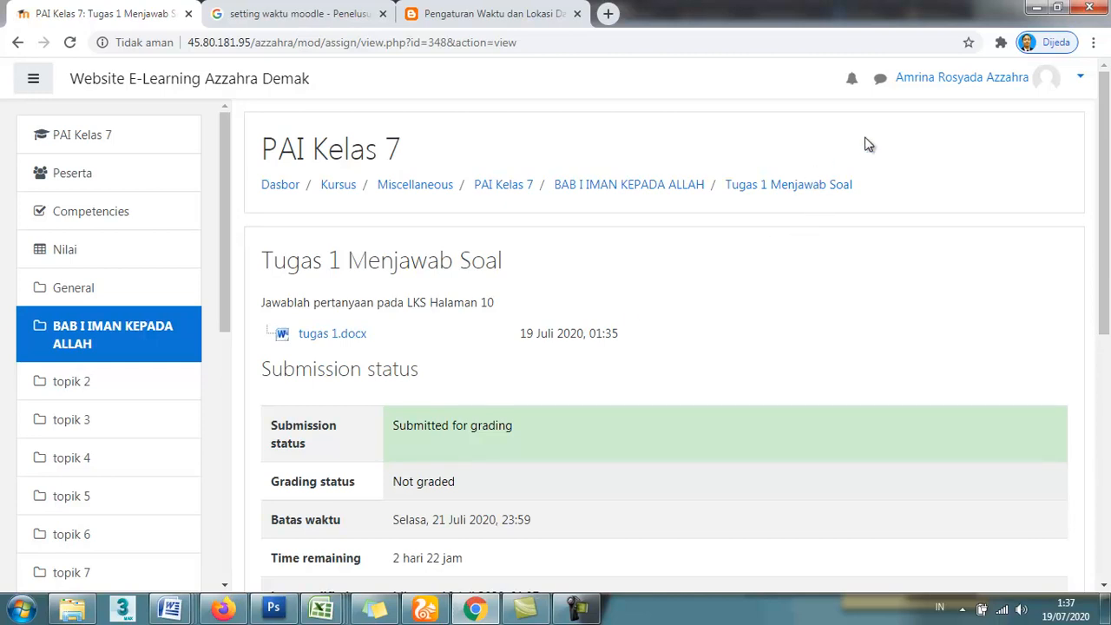
scroll(662, 286, down, 3)
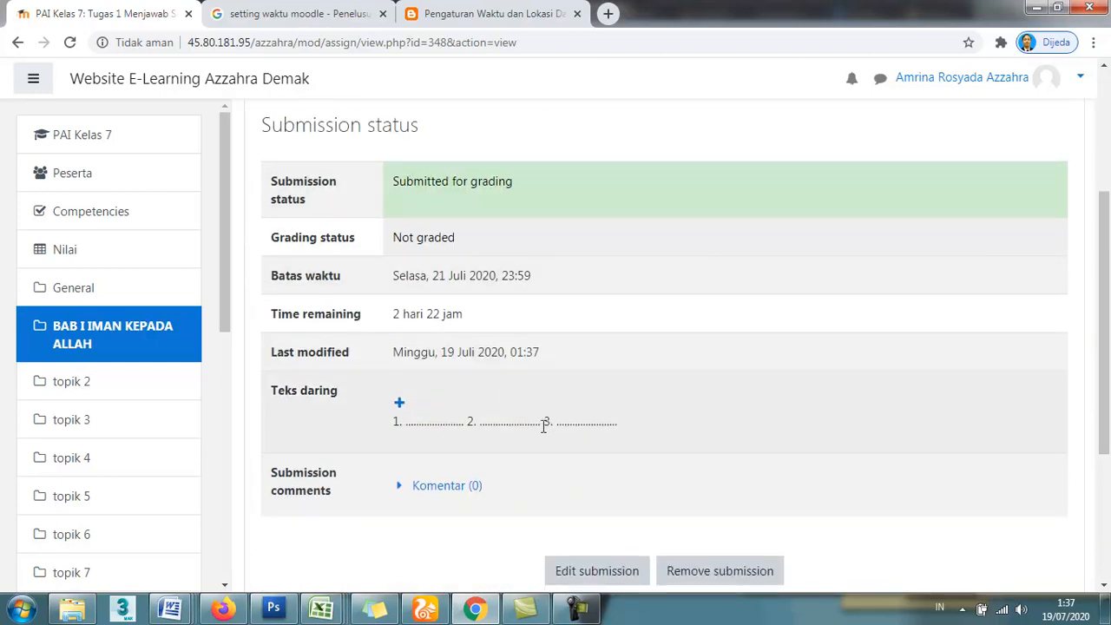
scroll(546, 426, down, 1)
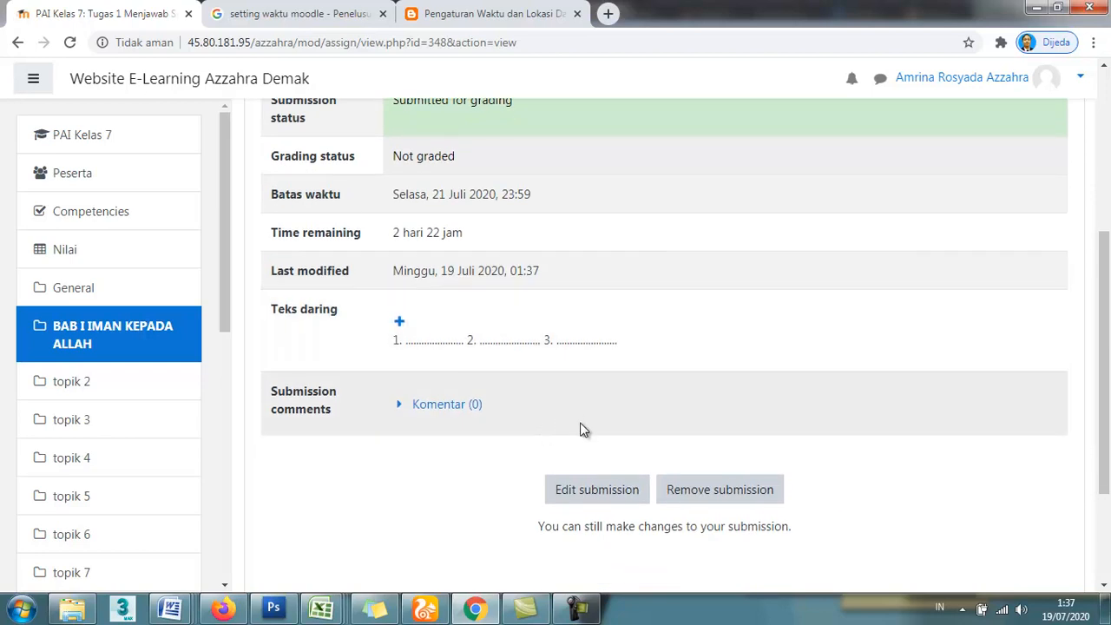
Switch to the teacher session in UC Browser, open Tugas 1 Menjawab Soal and check its grading summary
click(433, 613)
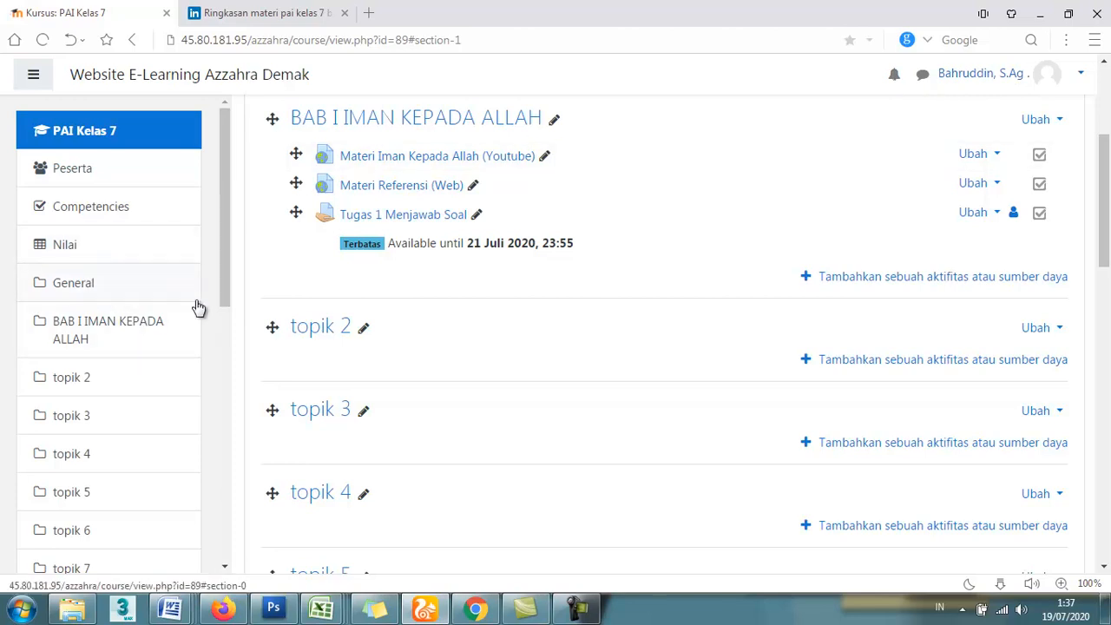
click(365, 213)
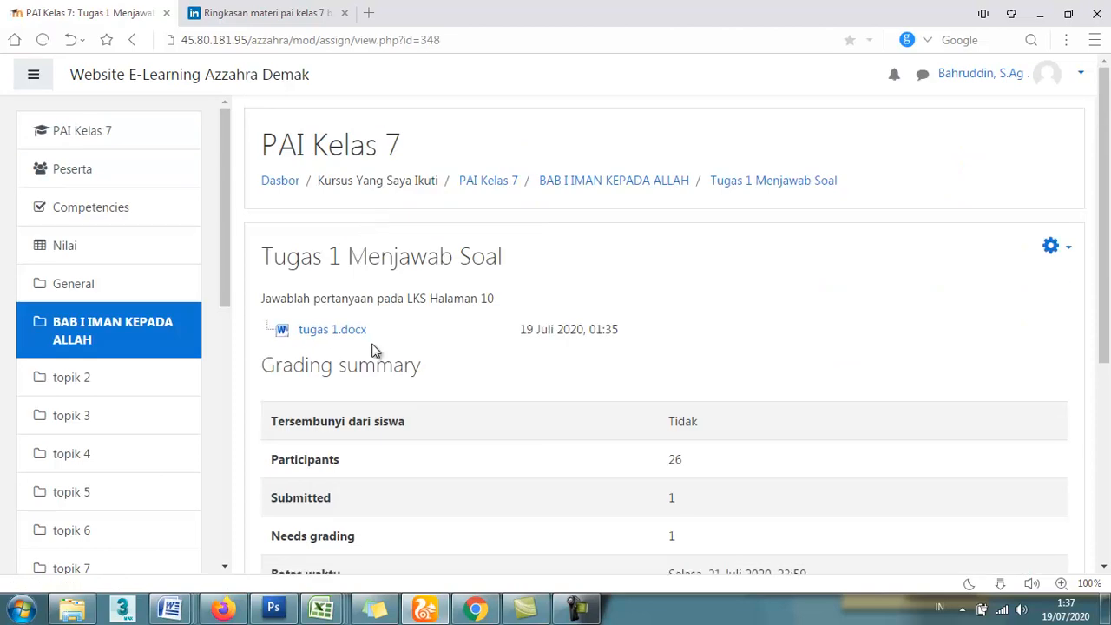
scroll(375, 350, down, 2)
drag(304, 335, 315, 333)
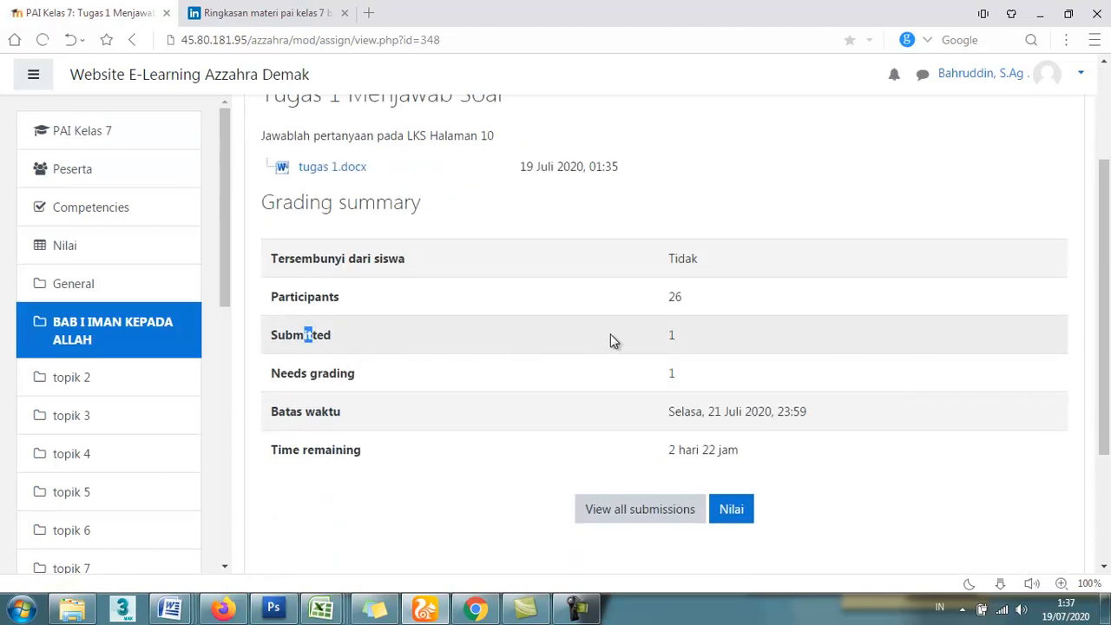
click(676, 324)
View all submissions and open the grading page of the student whose work is submitted for grading
click(633, 512)
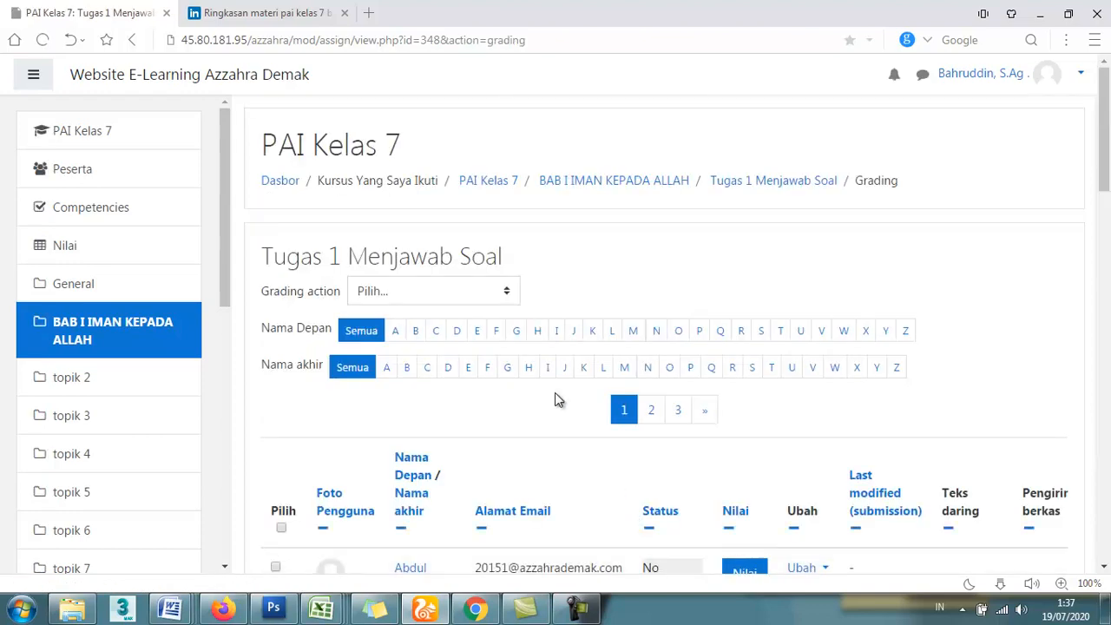
scroll(555, 392, down, 4)
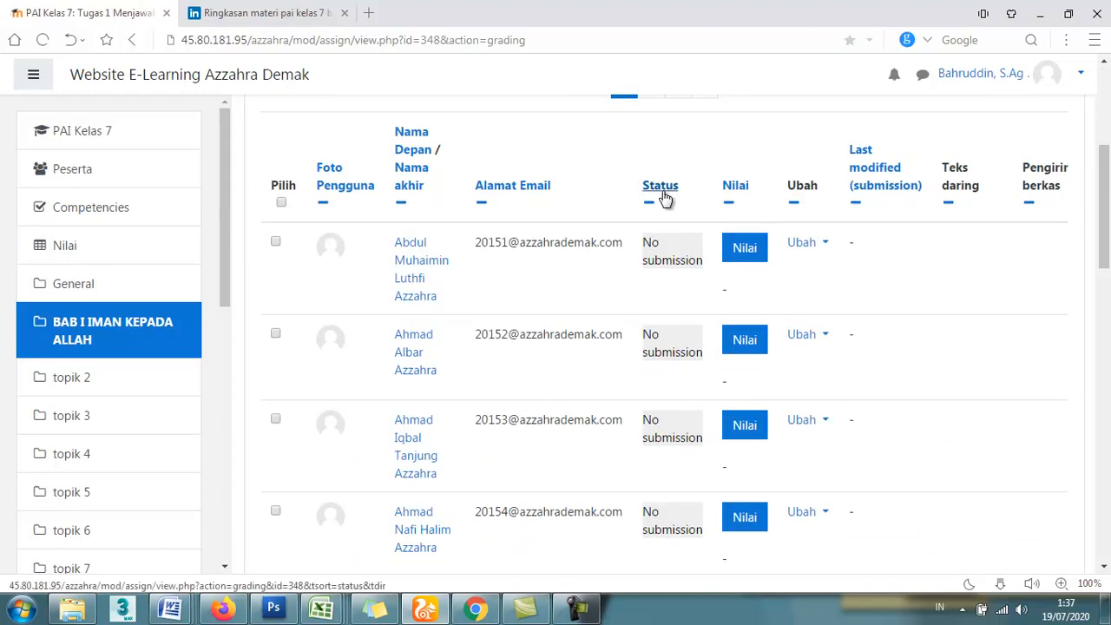
scroll(675, 293, down, 6)
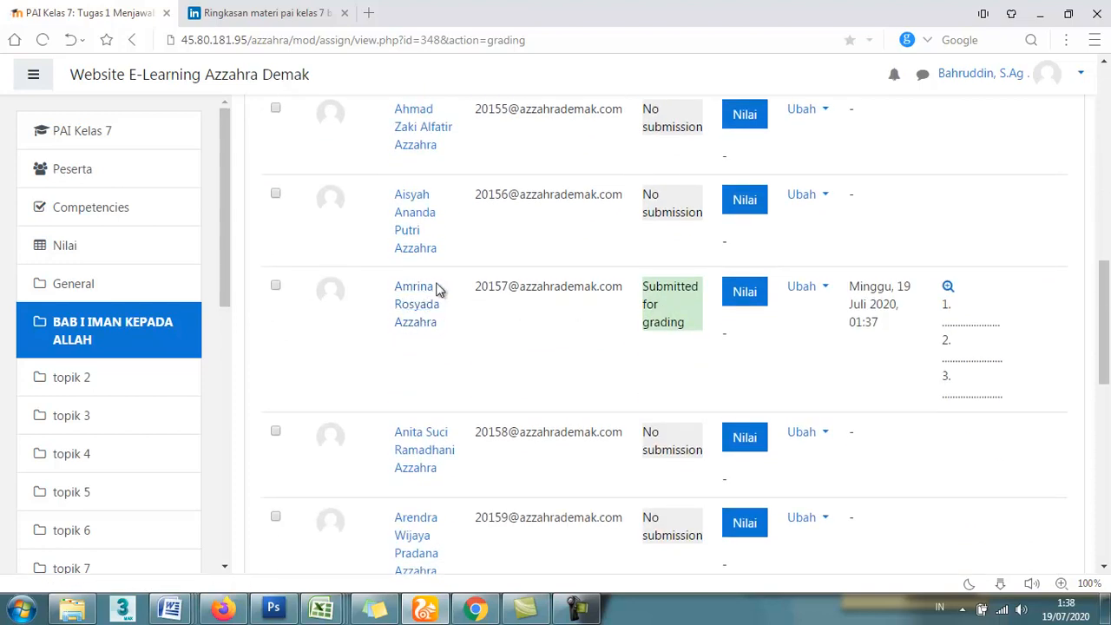
click(750, 298)
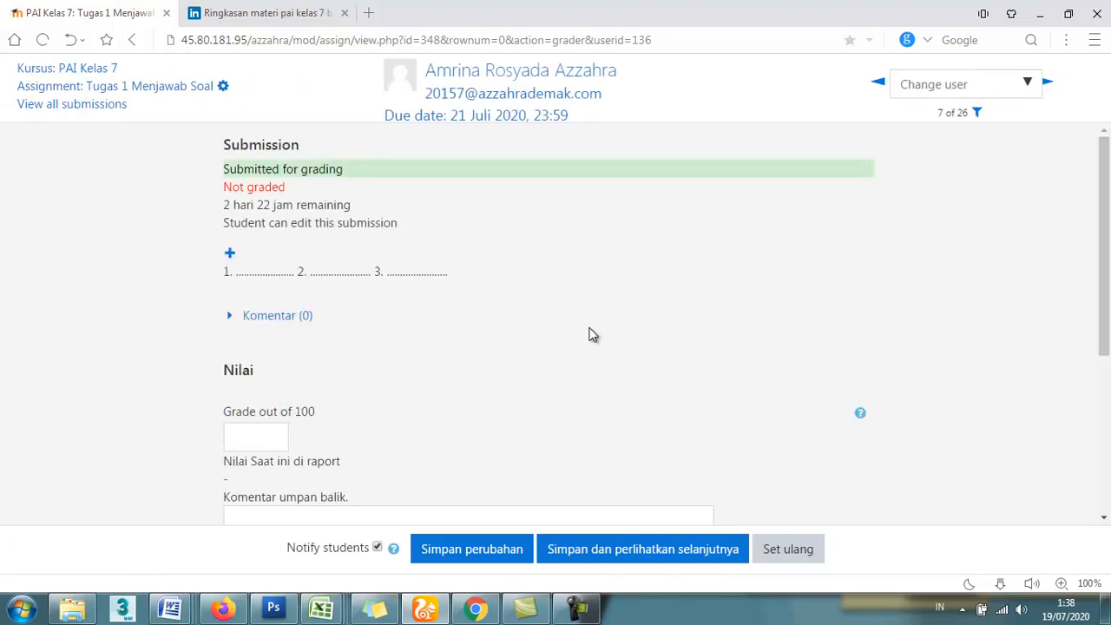
Grade the submission 80 out of 100 with the feedback comment "belajar lagi.." and save the changes
click(257, 431)
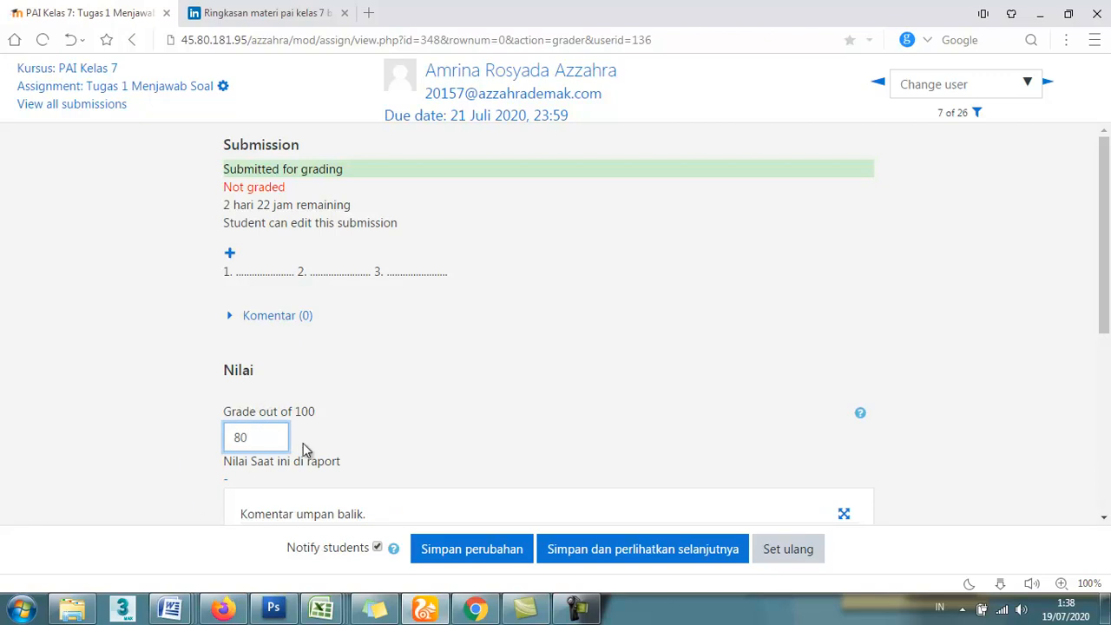
scroll(466, 444, down, 2)
click(465, 443)
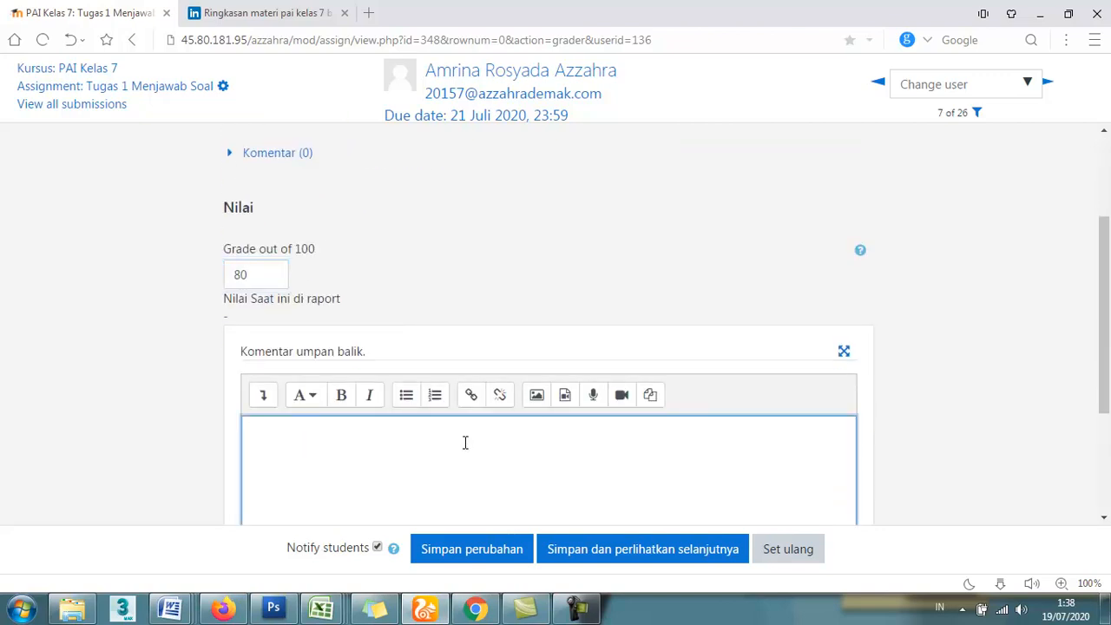
text(kura)
key(ctrl+a)
text(bela)
scroll(322, 409, down, 2)
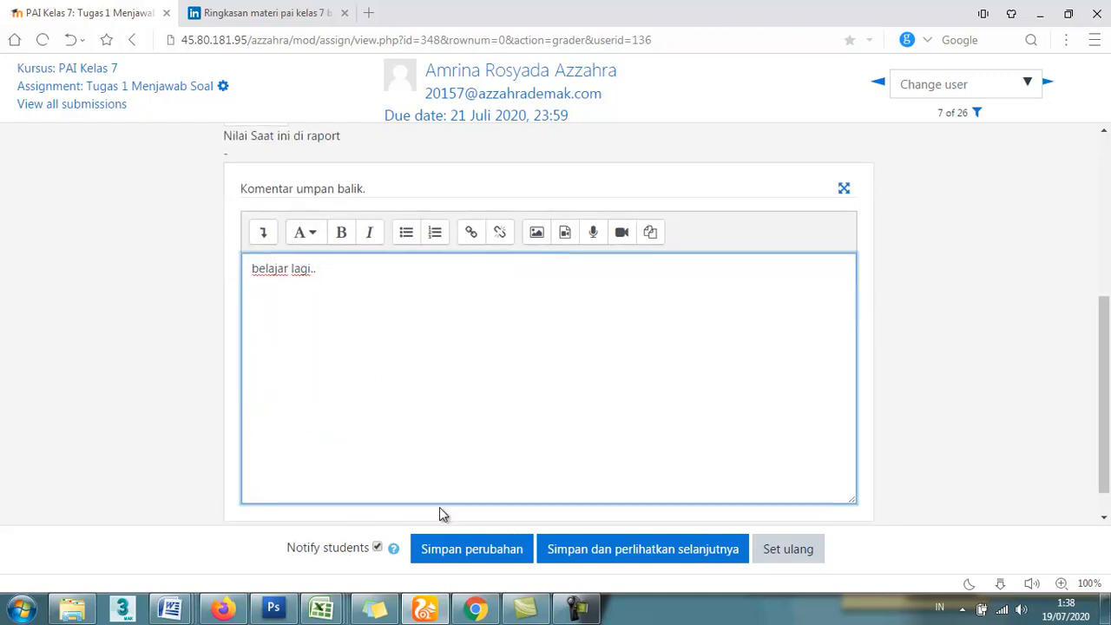
click(464, 550)
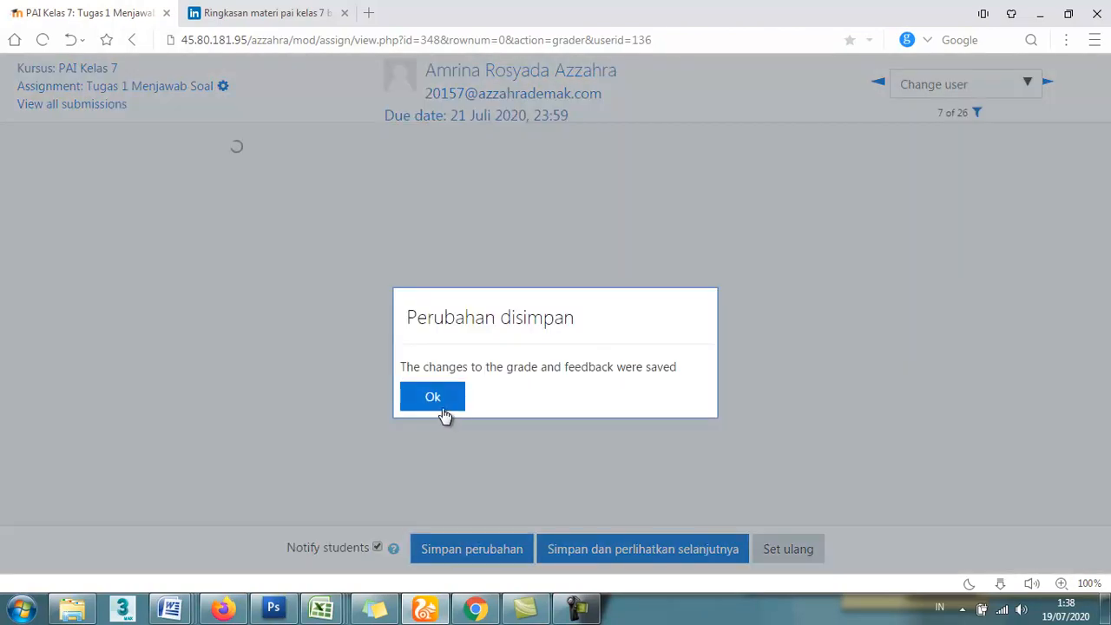
click(441, 408)
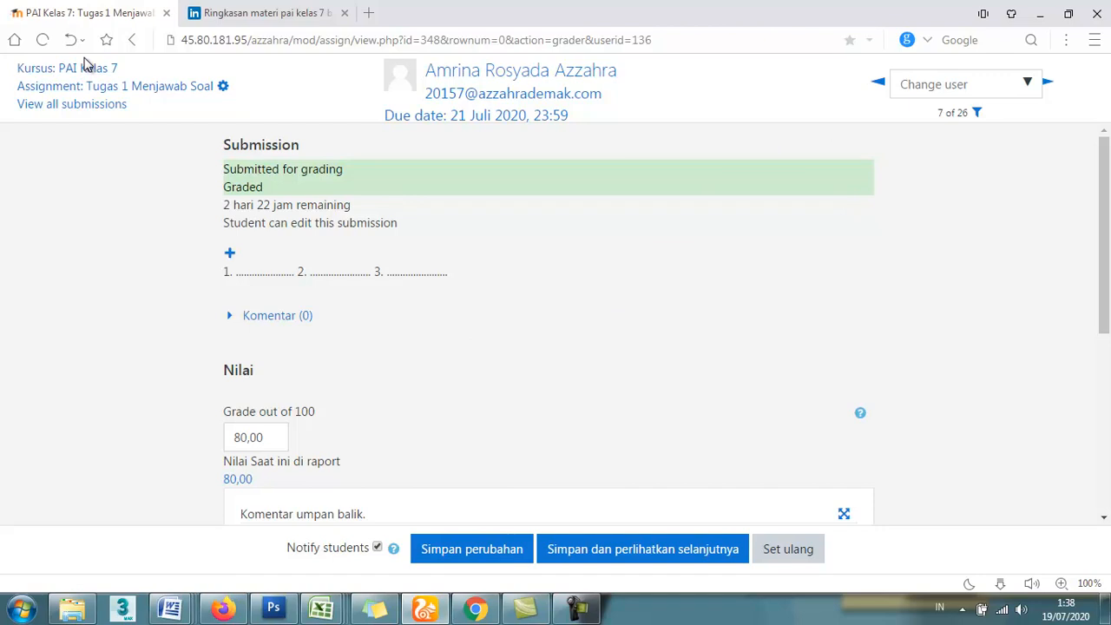
Return to all submissions and examine the available grading actions, Download all submissions and View gradebook, without choosing one
click(91, 104)
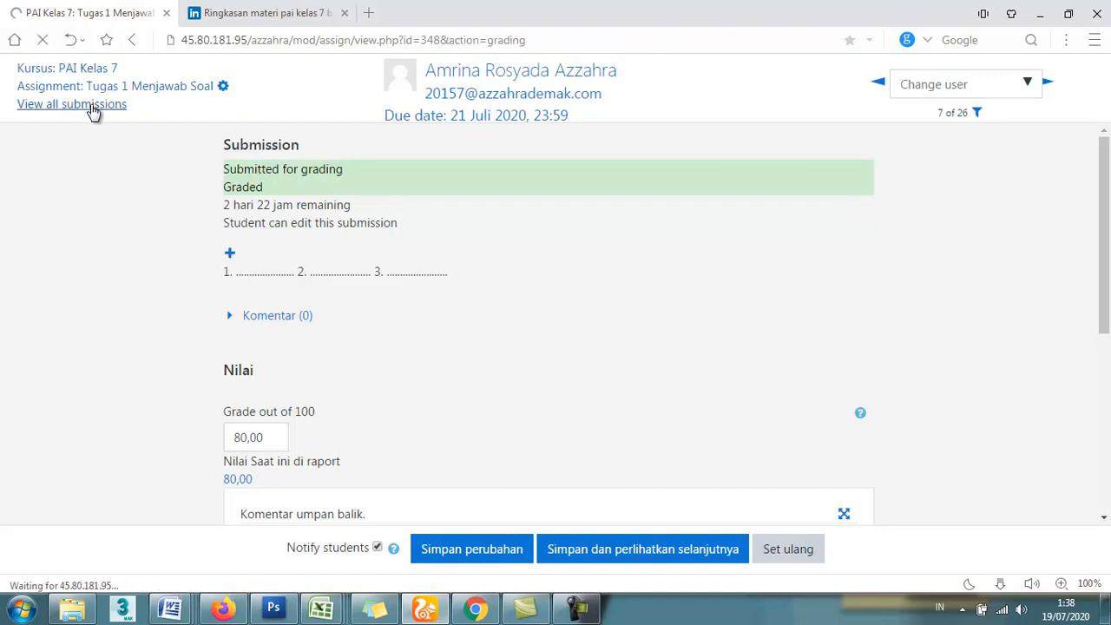
scroll(475, 314, down, 1)
scroll(475, 313, up, 1)
scroll(475, 313, down, 1)
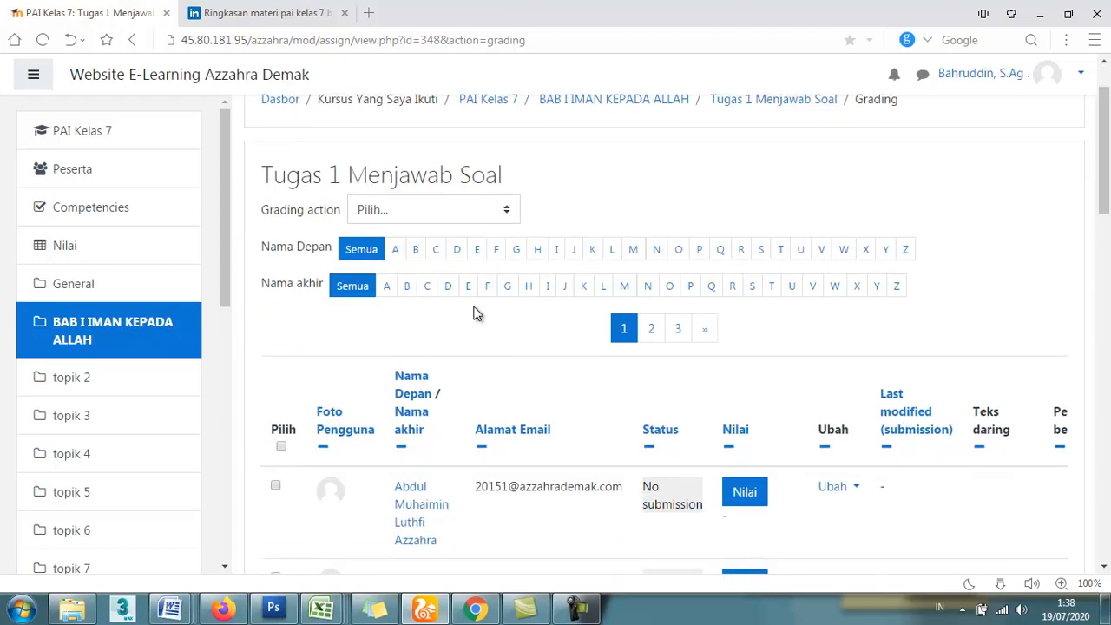
click(508, 216)
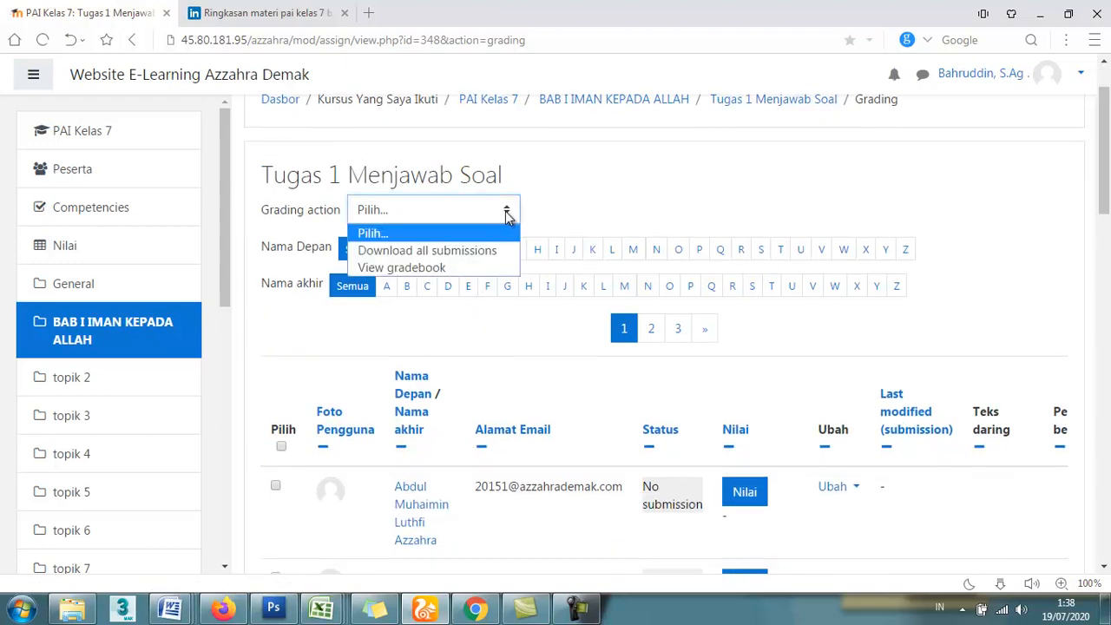
click(508, 216)
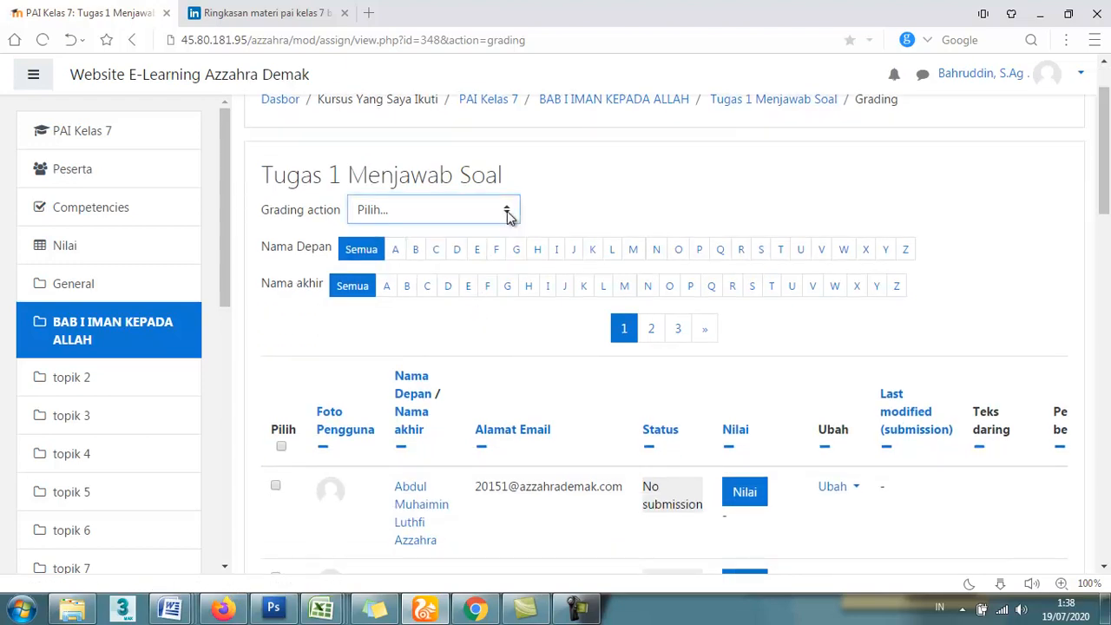
click(508, 217)
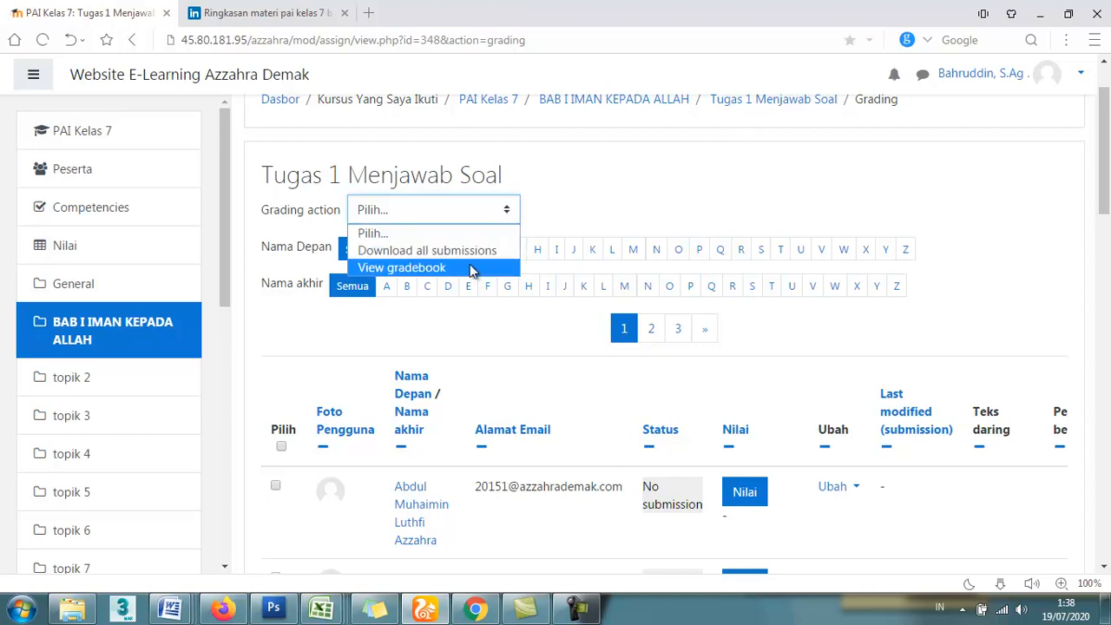
click(582, 195)
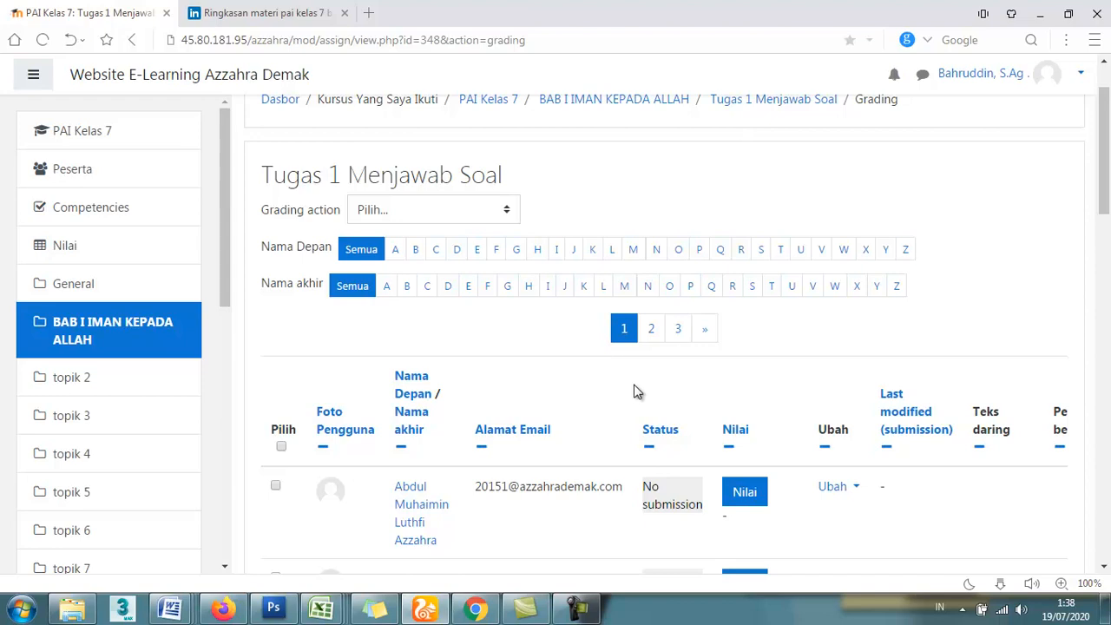
click(514, 212)
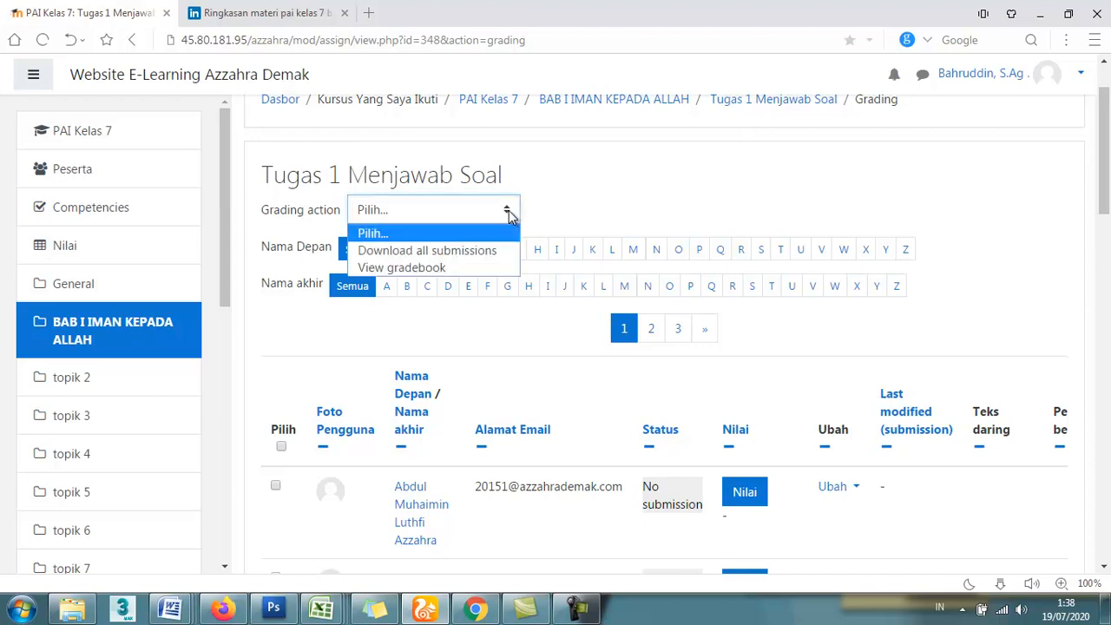
click(578, 206)
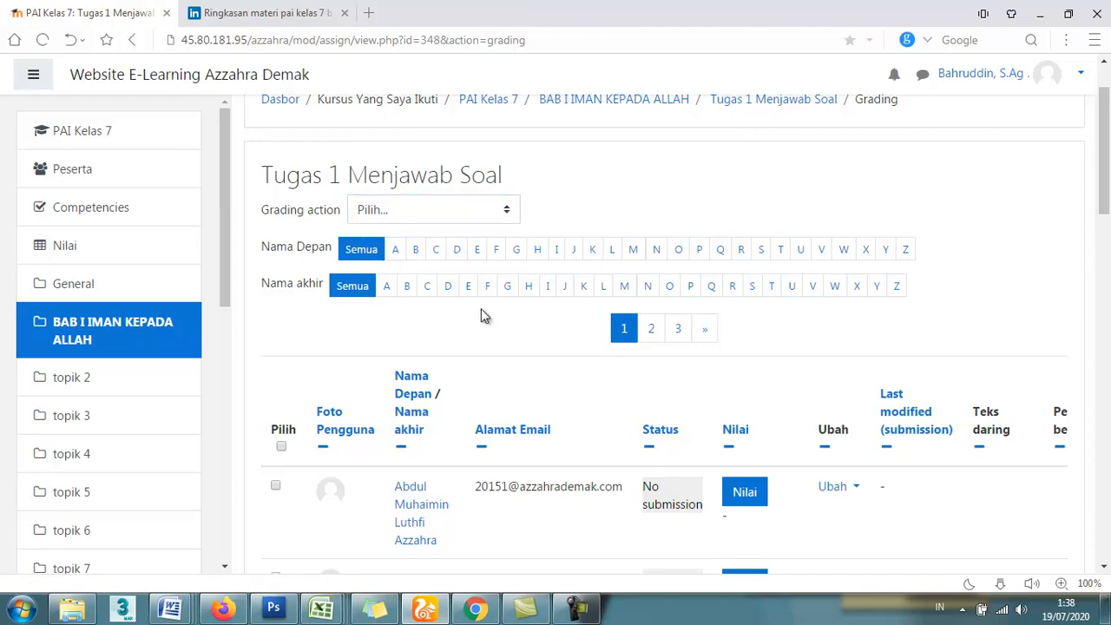
click(509, 212)
click(597, 194)
Check the graded student's status and grade in the submissions list
scroll(518, 322, down, 3)
scroll(517, 322, down, 7)
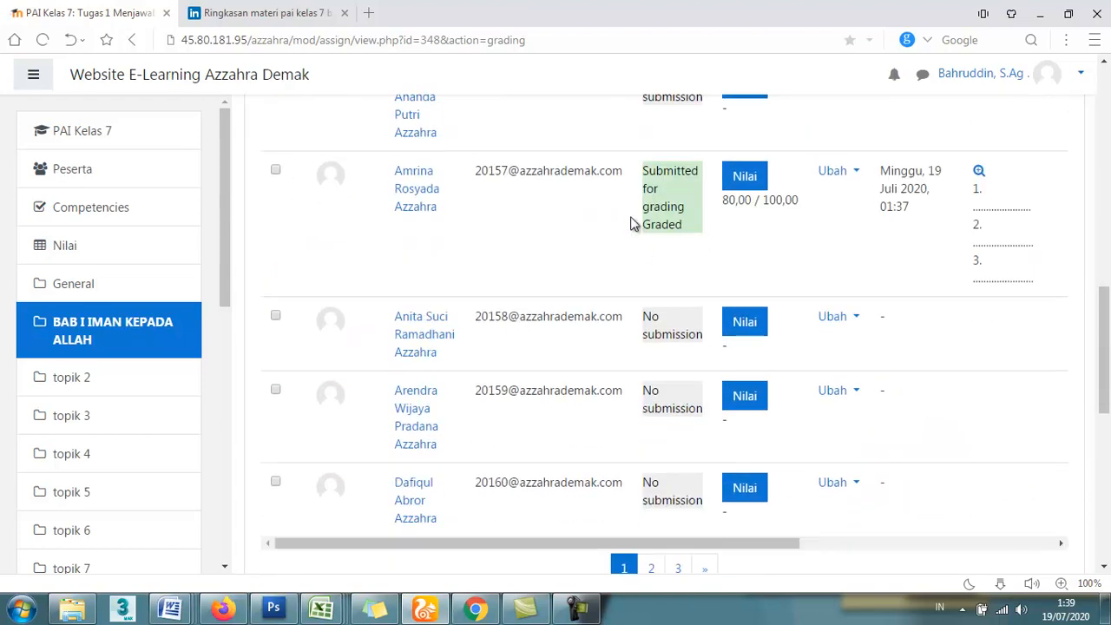
Look through the Tugas 1 submissions list, from the name filters to the options for selected submissions
scroll(651, 240, up, 3)
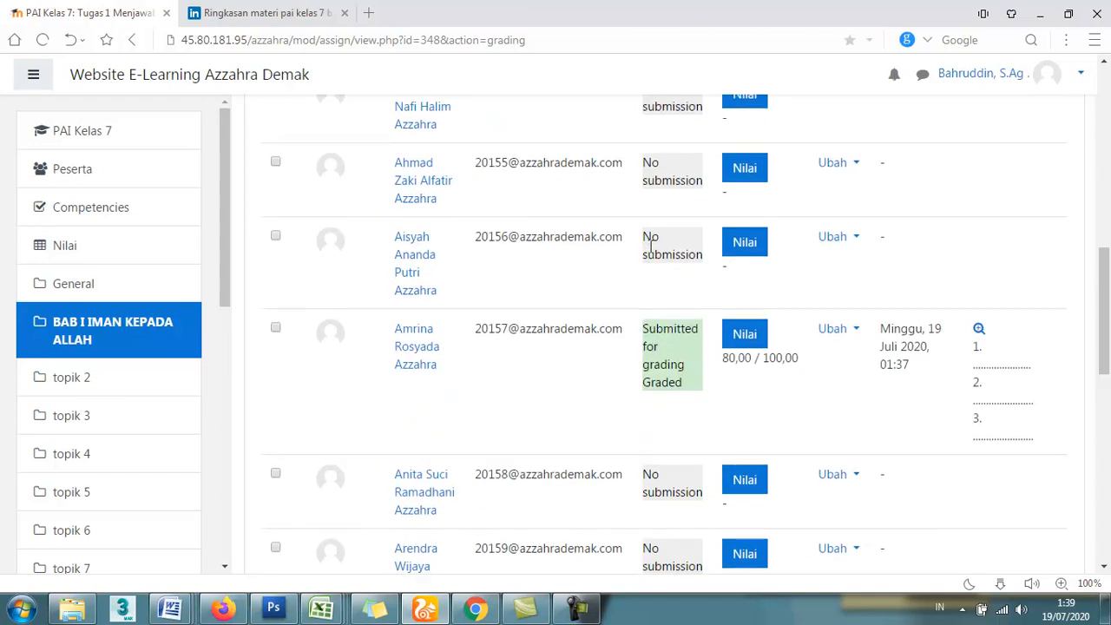
scroll(650, 268, up, 7)
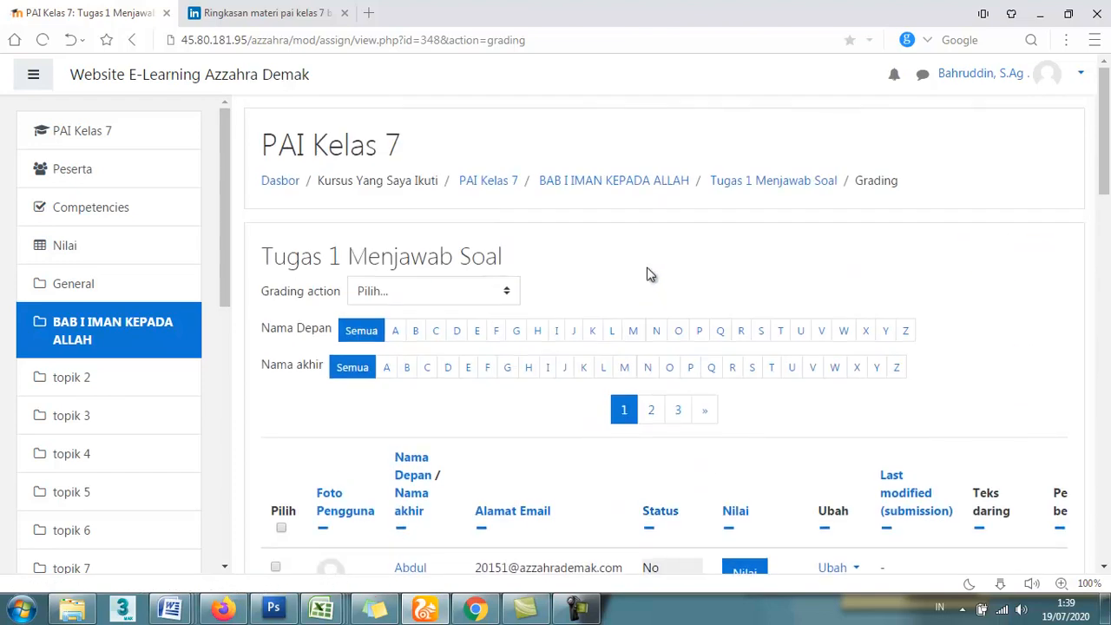
scroll(606, 263, down, 1)
scroll(606, 263, down, 10)
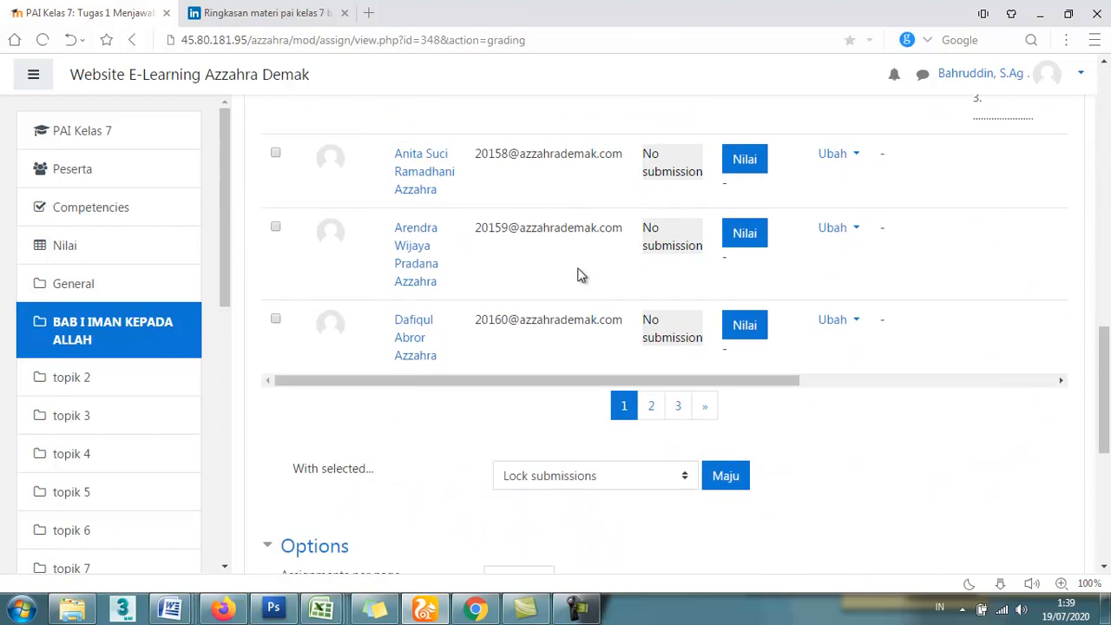
scroll(581, 275, up, 3)
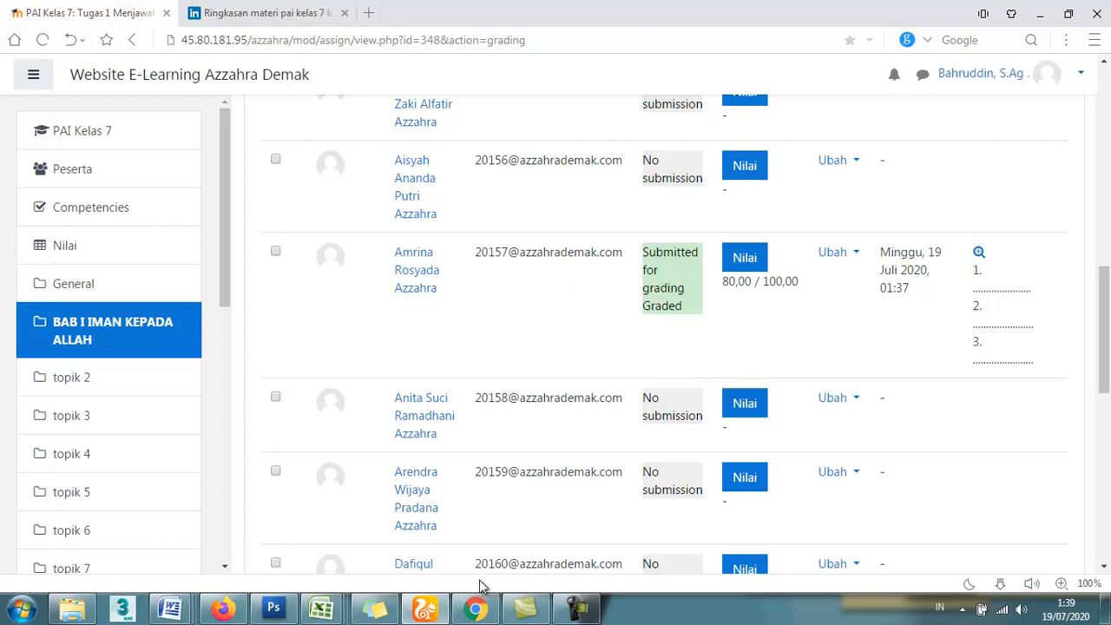
Switch to the student's session in Chrome and check the Tugas 1 grade, feedback and course total in the PAI Kelas 7 user report
click(475, 608)
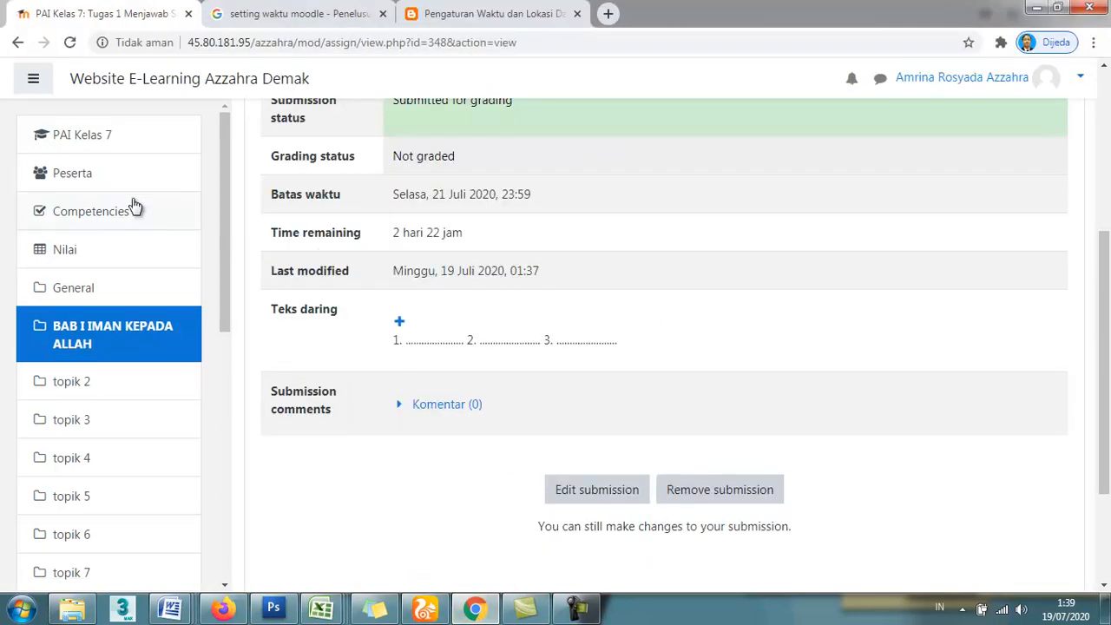
click(72, 254)
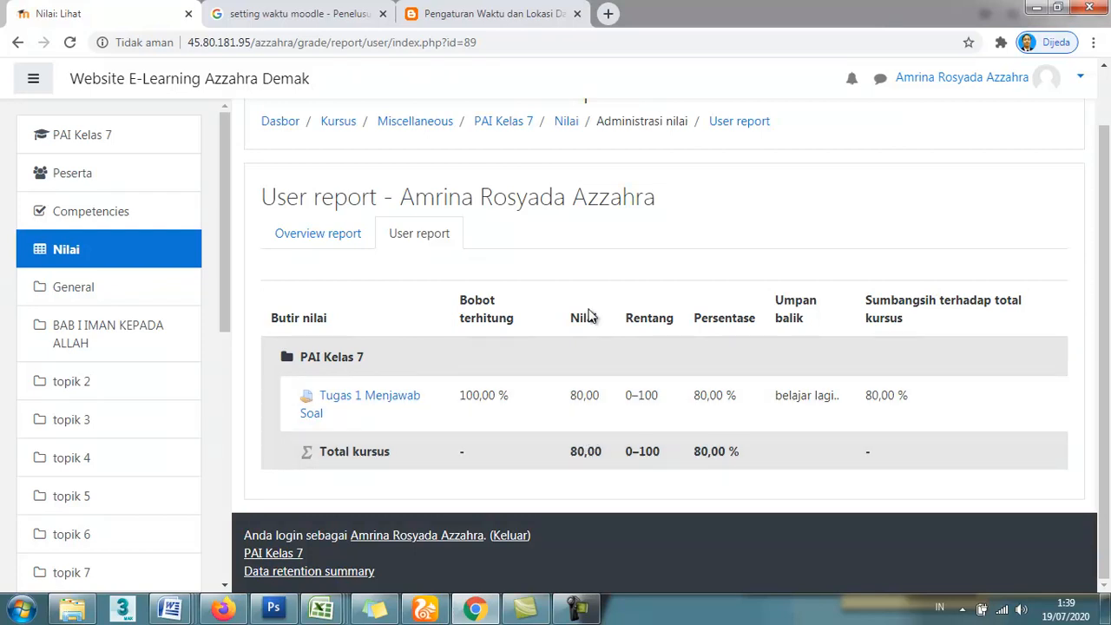
drag(570, 451, 602, 450)
click(573, 516)
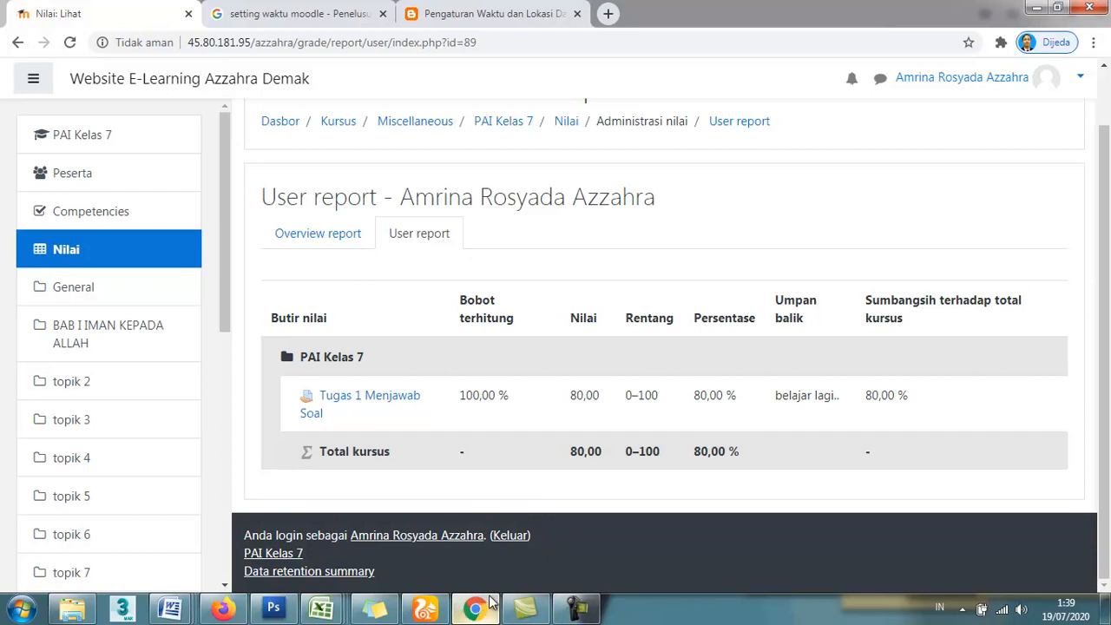
mouse_move(569, 614)
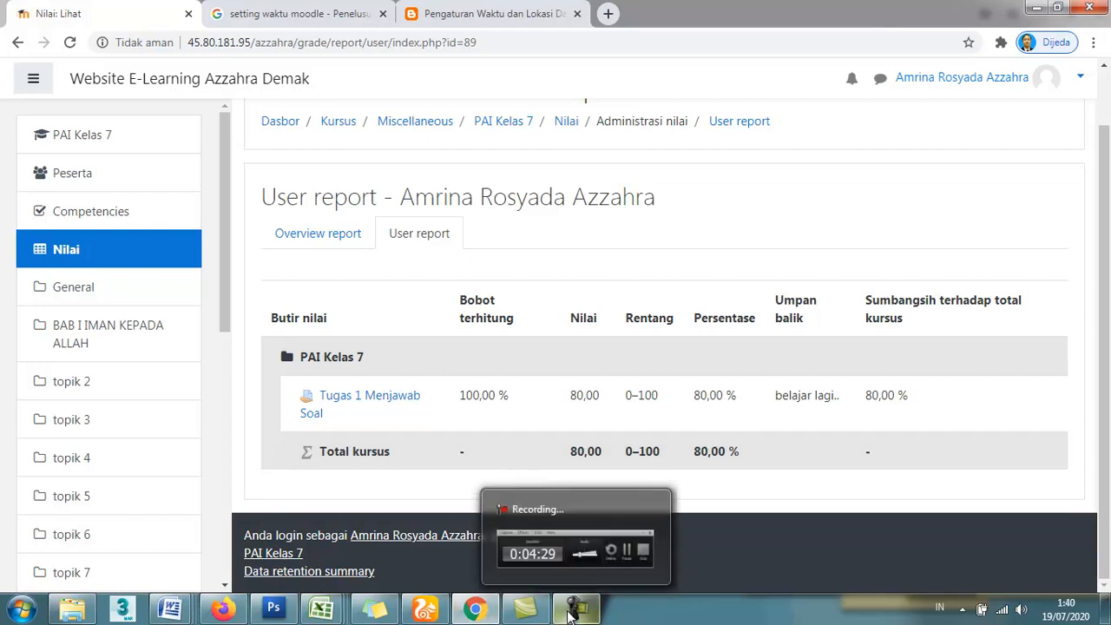
click(569, 614)
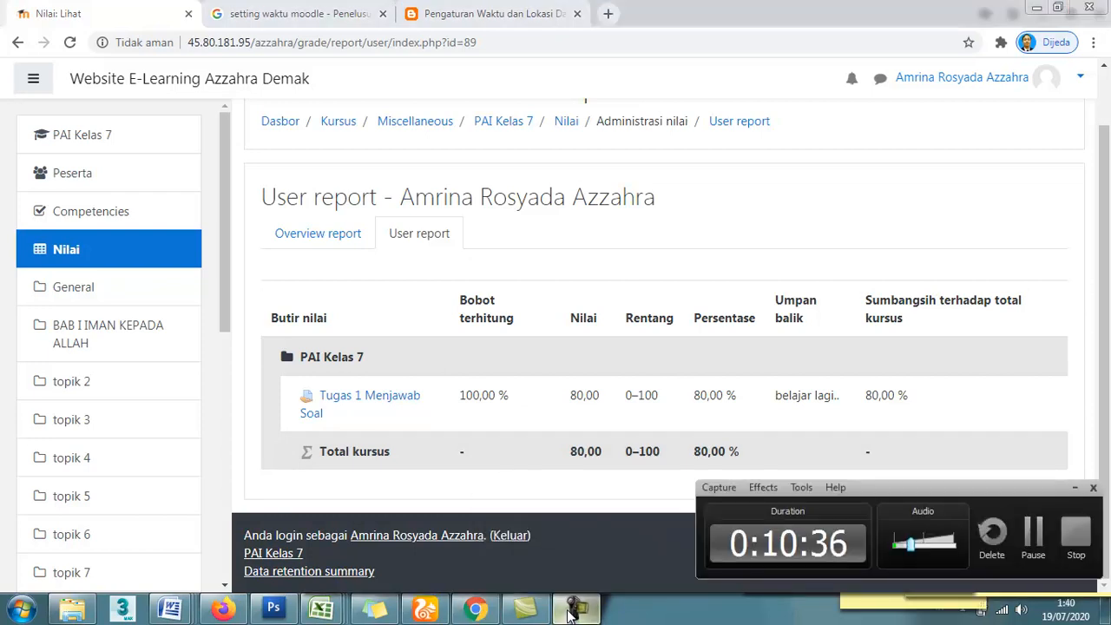